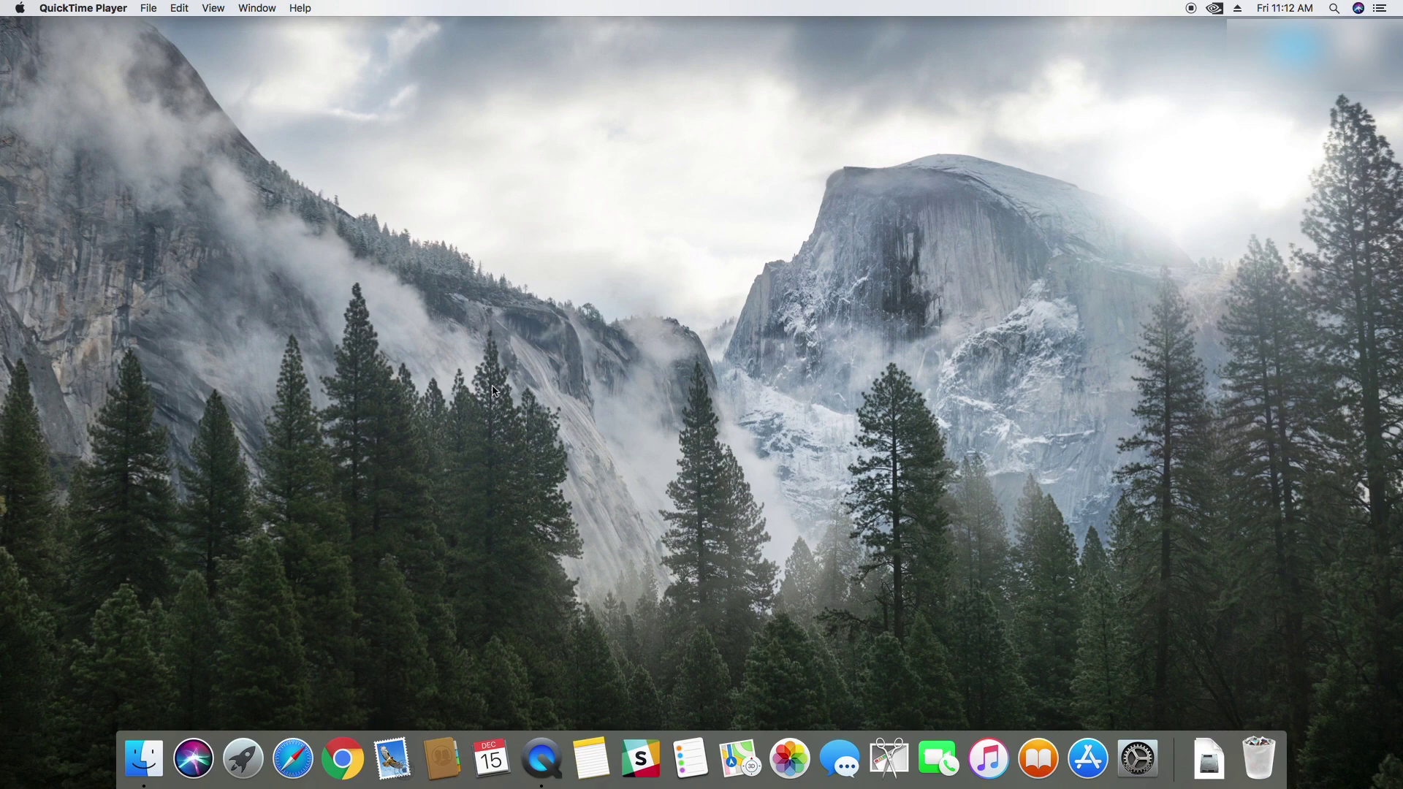
Start downloading the free macOS High Sierra installer from its App Store page.
click(1089, 758)
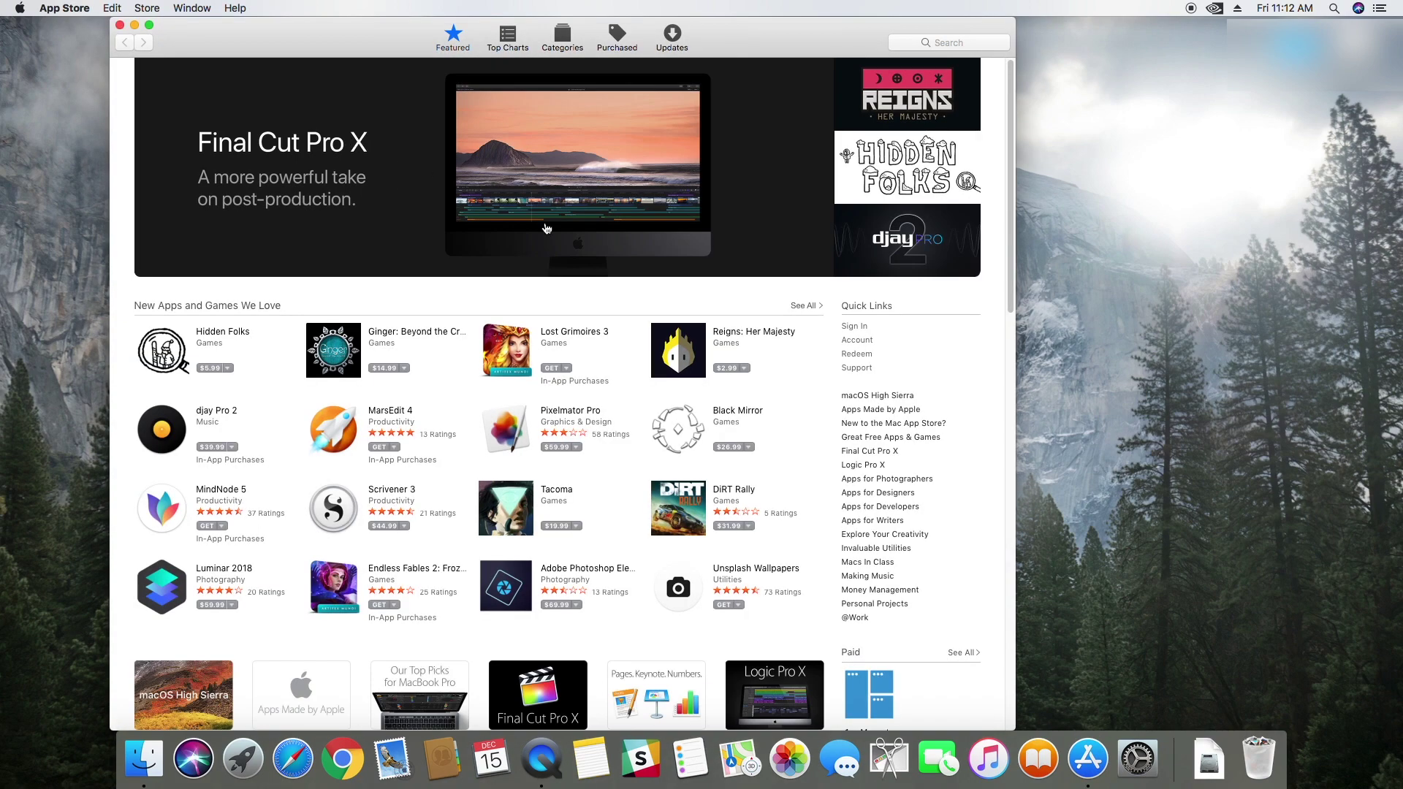
click(877, 399)
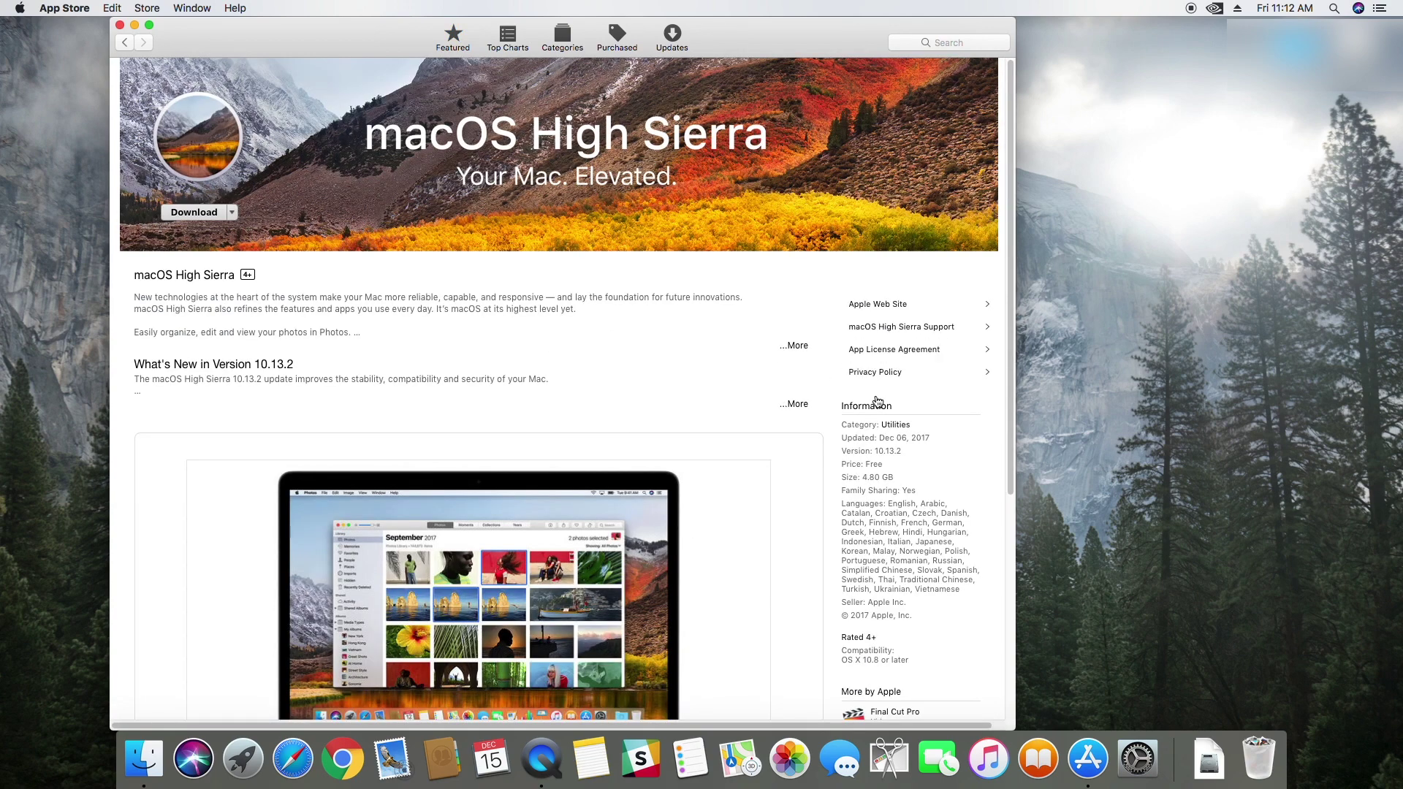
click(193, 212)
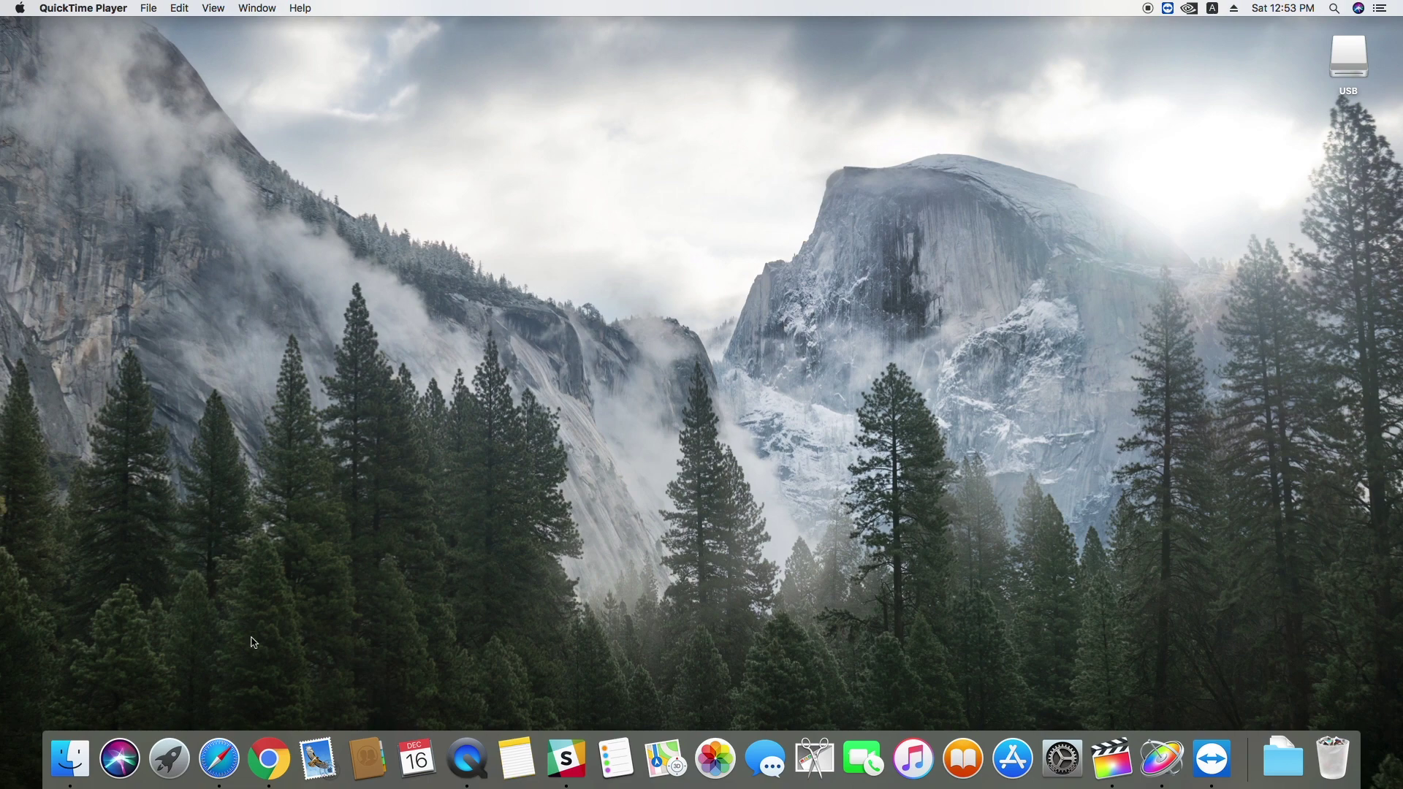
Launch Disk Utility from the Other folder in Launchpad.
click(179, 741)
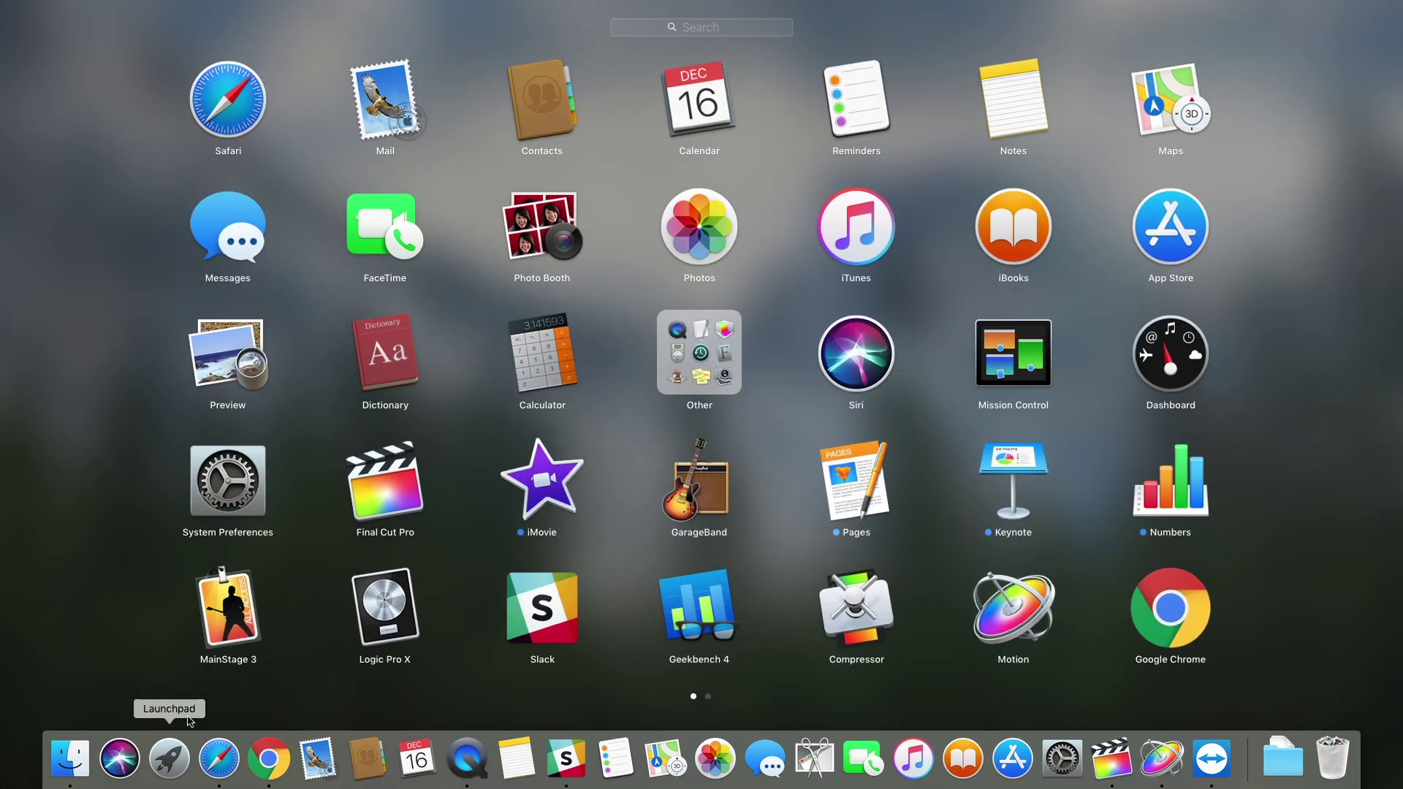
click(700, 368)
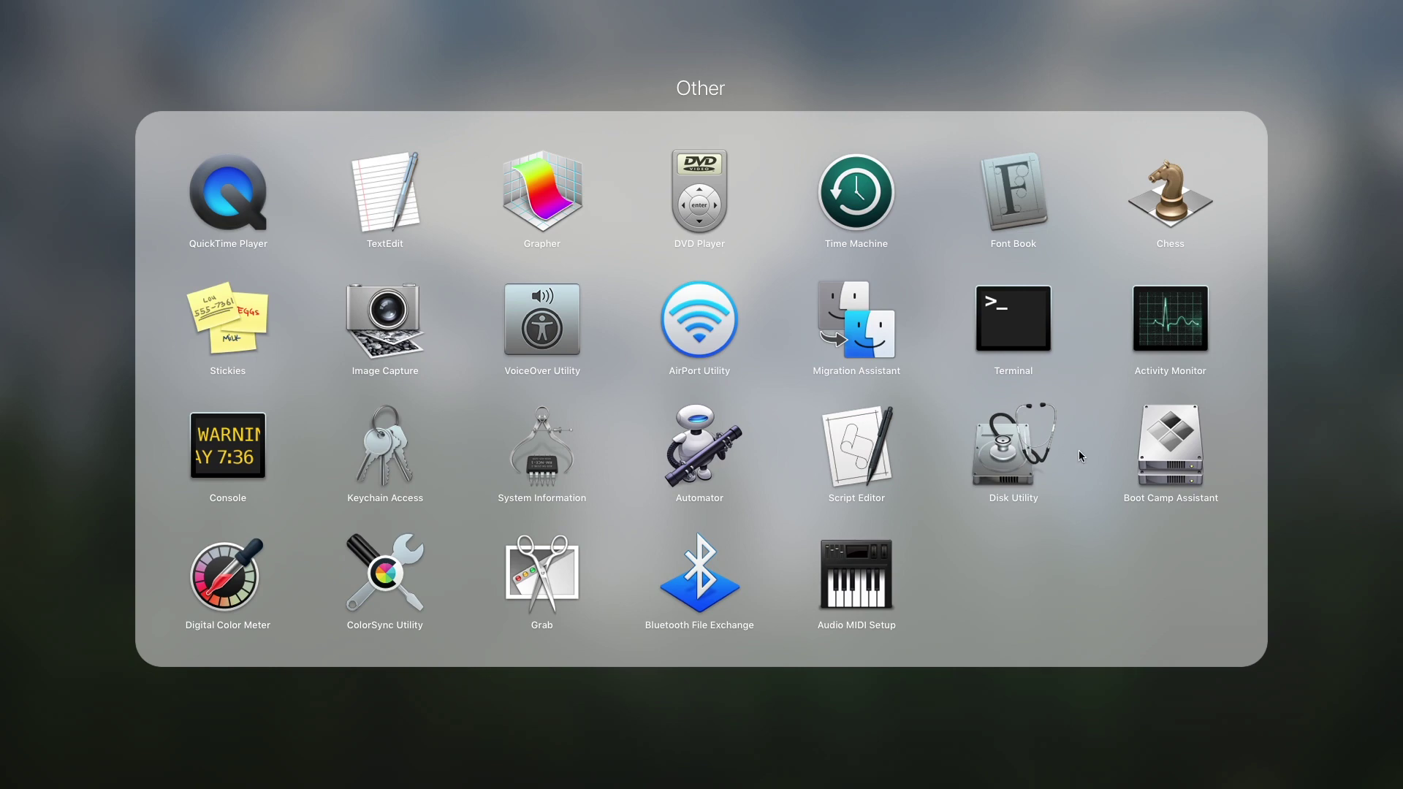
click(1017, 460)
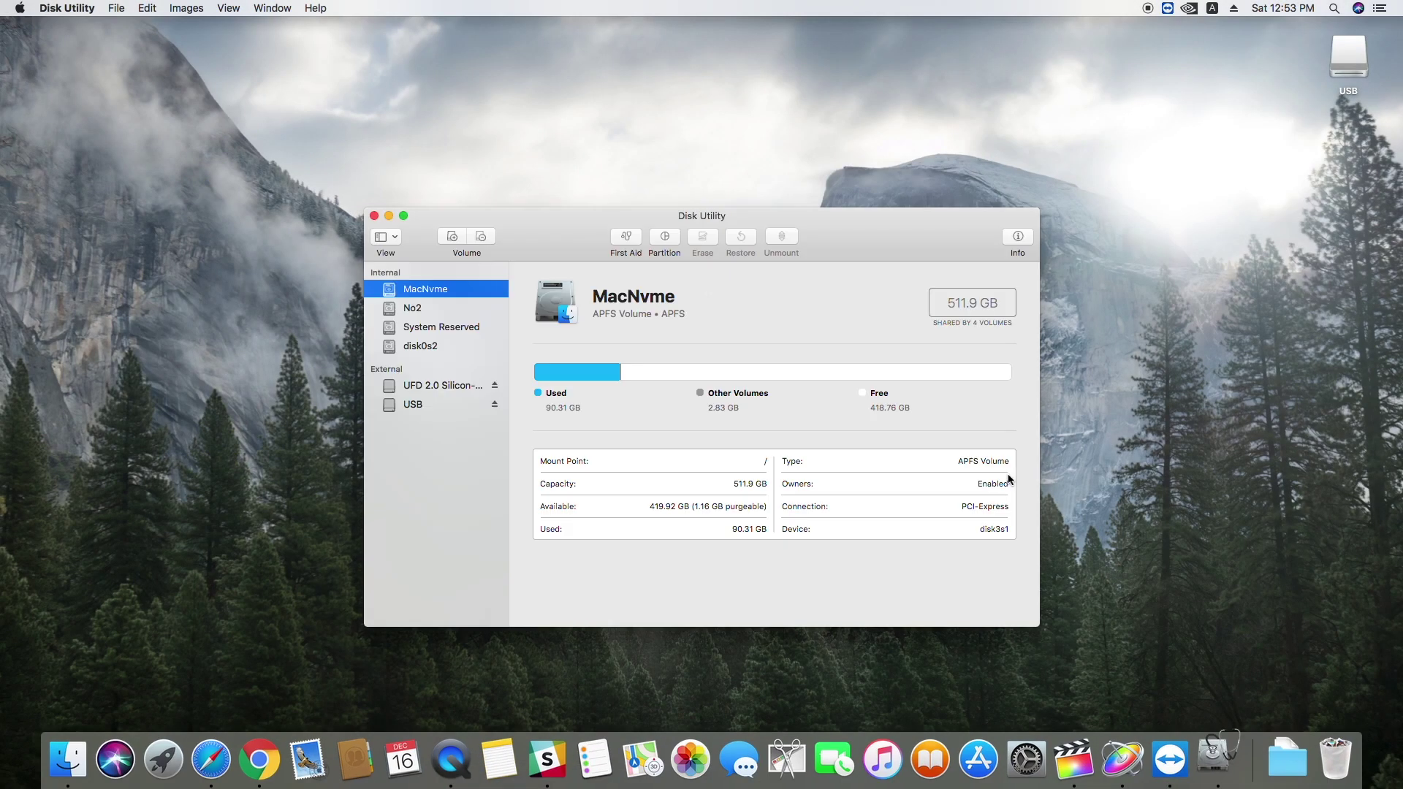
Erase the USB drive as Mac OS Extended (Journaled) named MacInstall, then quit Disk Utility.
click(413, 406)
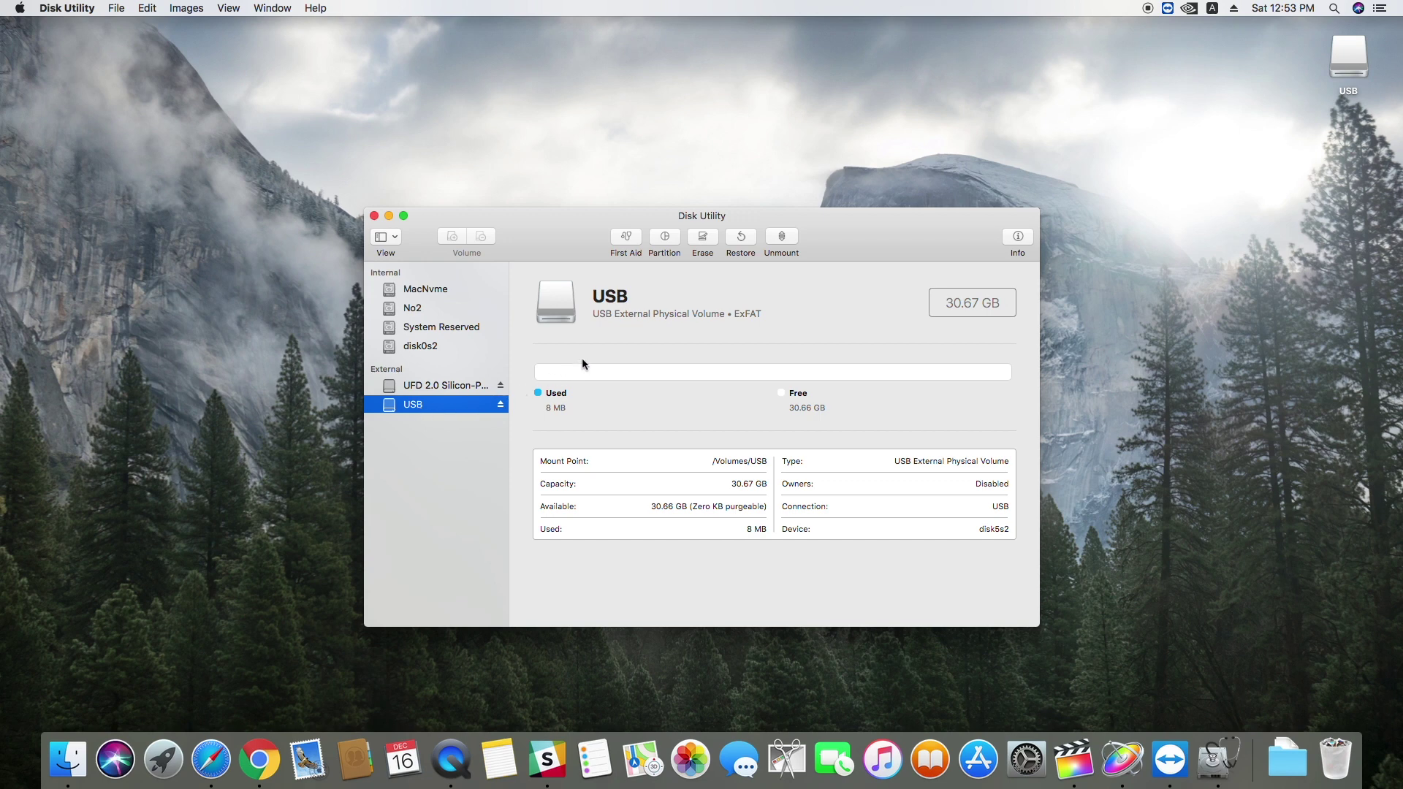
click(700, 240)
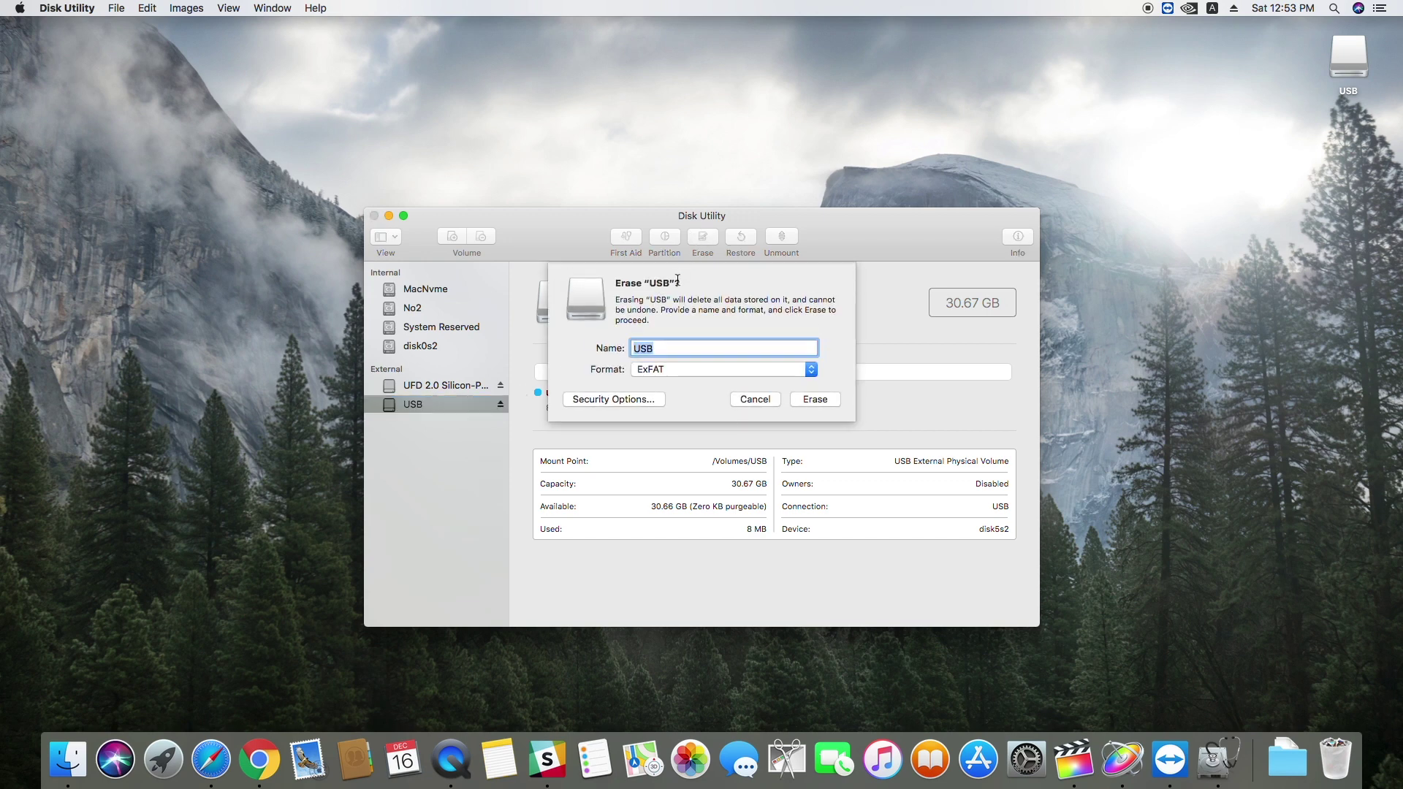
click(695, 369)
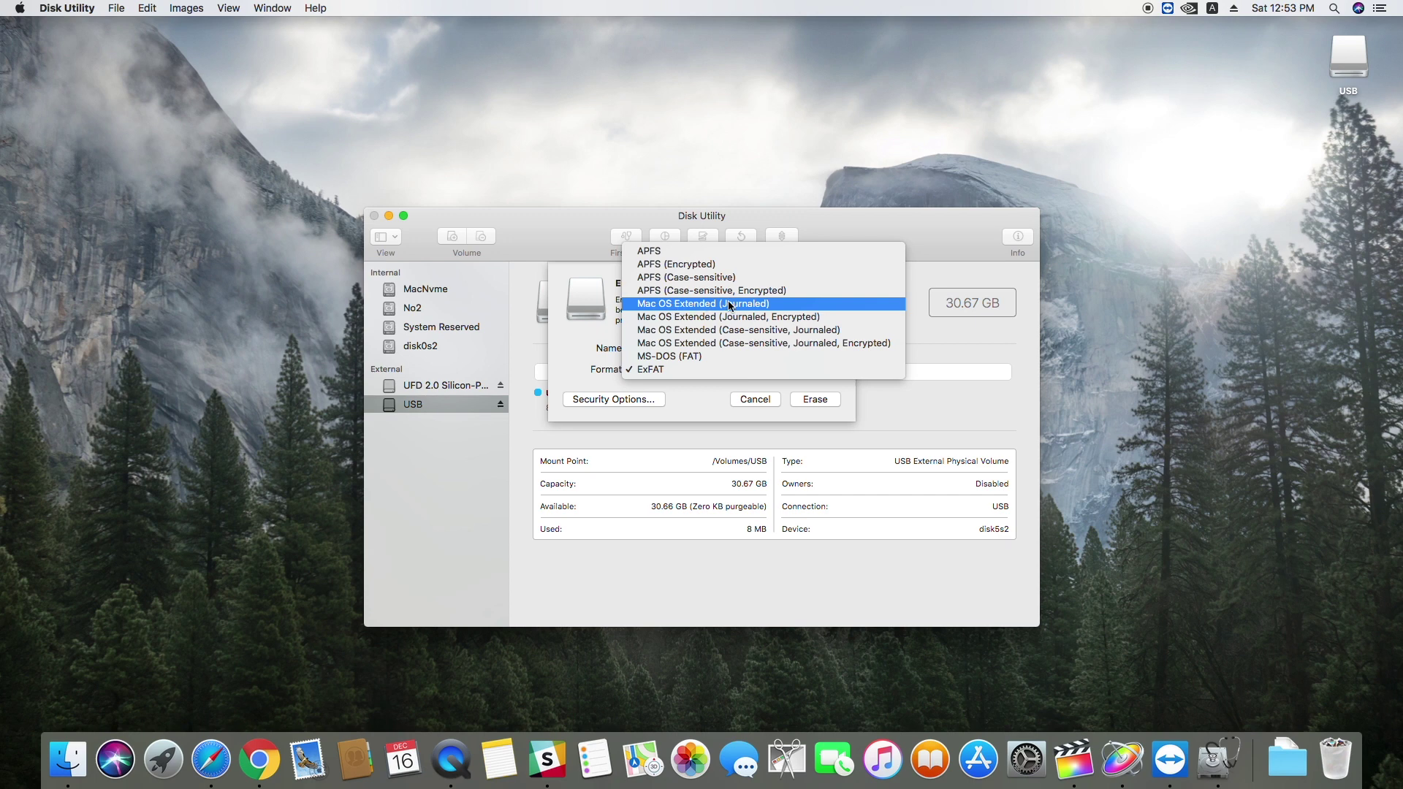
click(747, 303)
text(MacInstall)
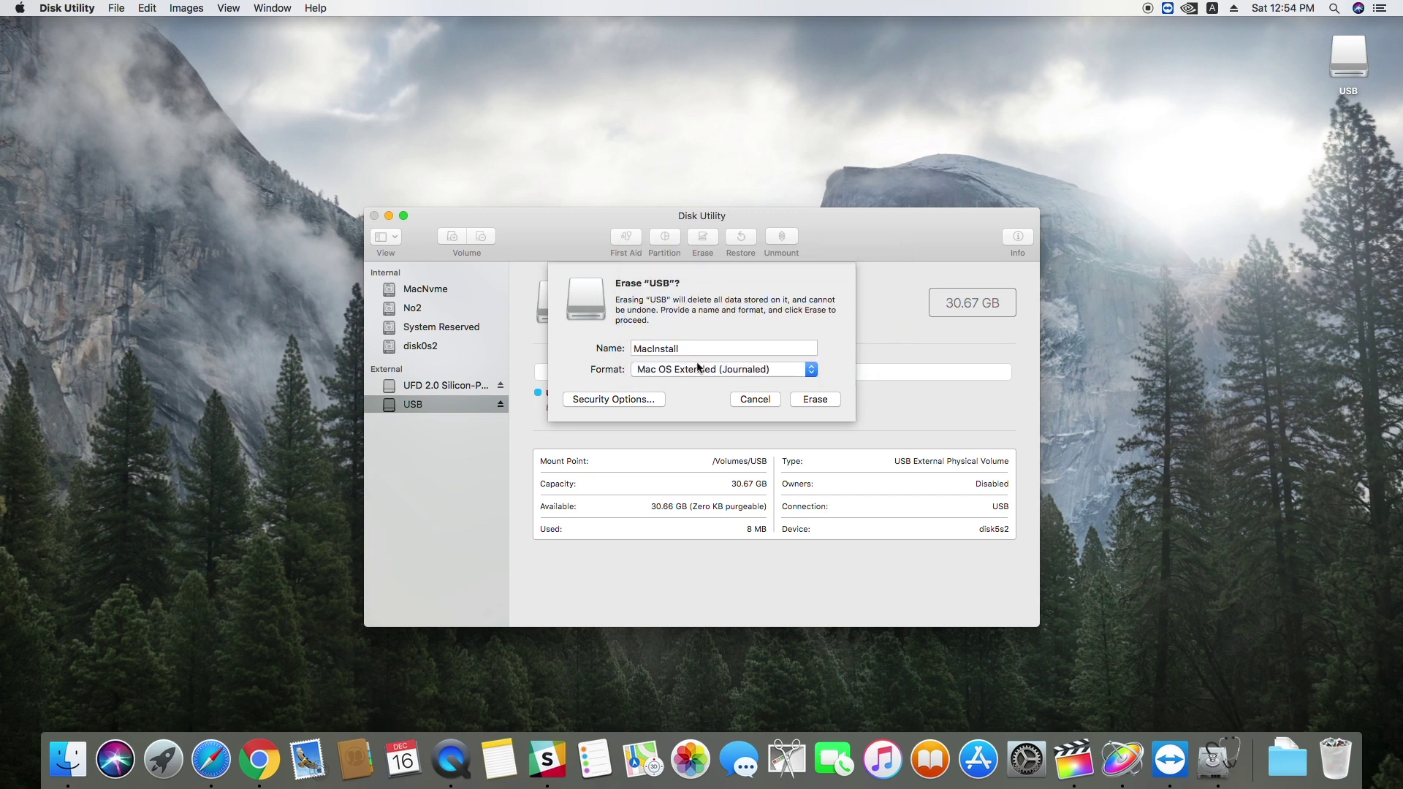
click(812, 400)
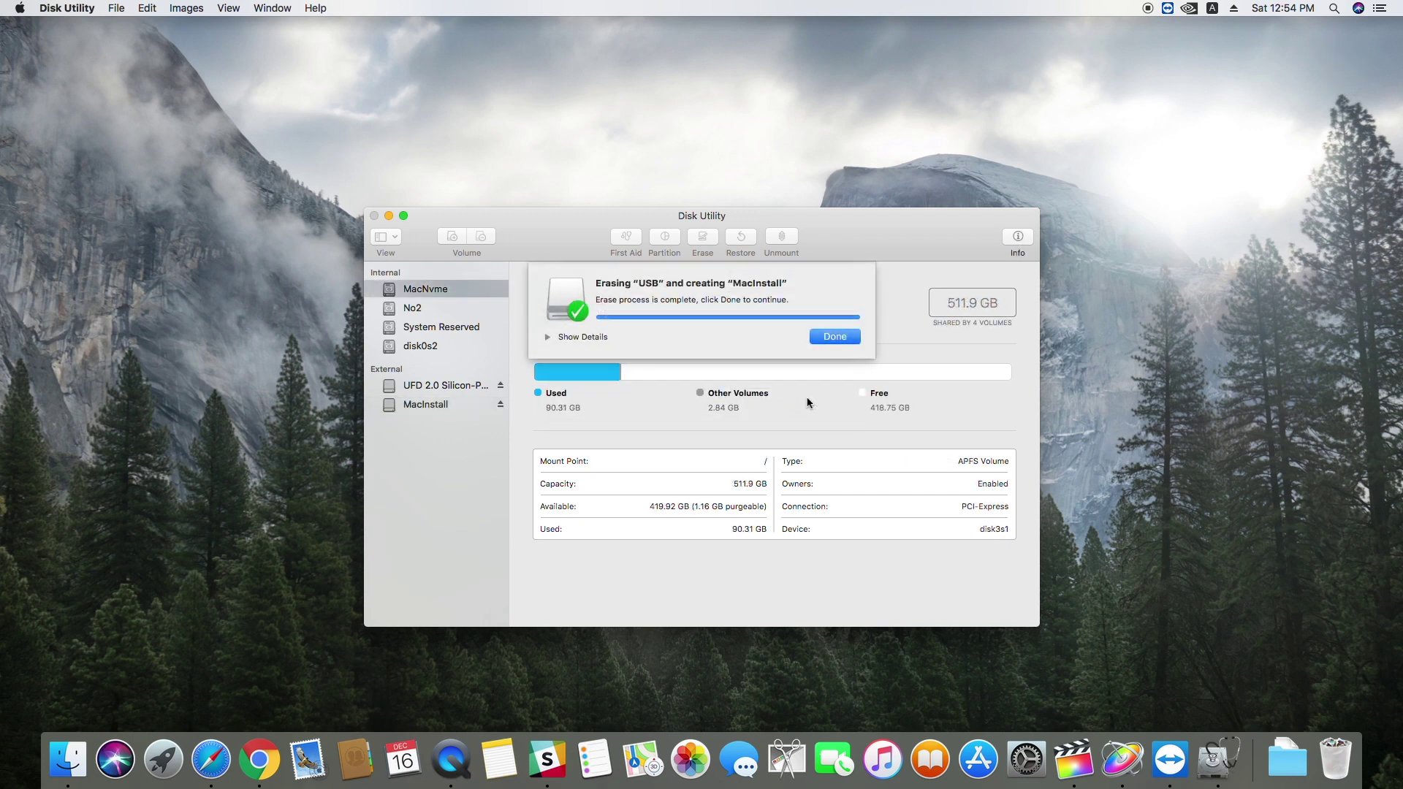
click(828, 337)
click(426, 408)
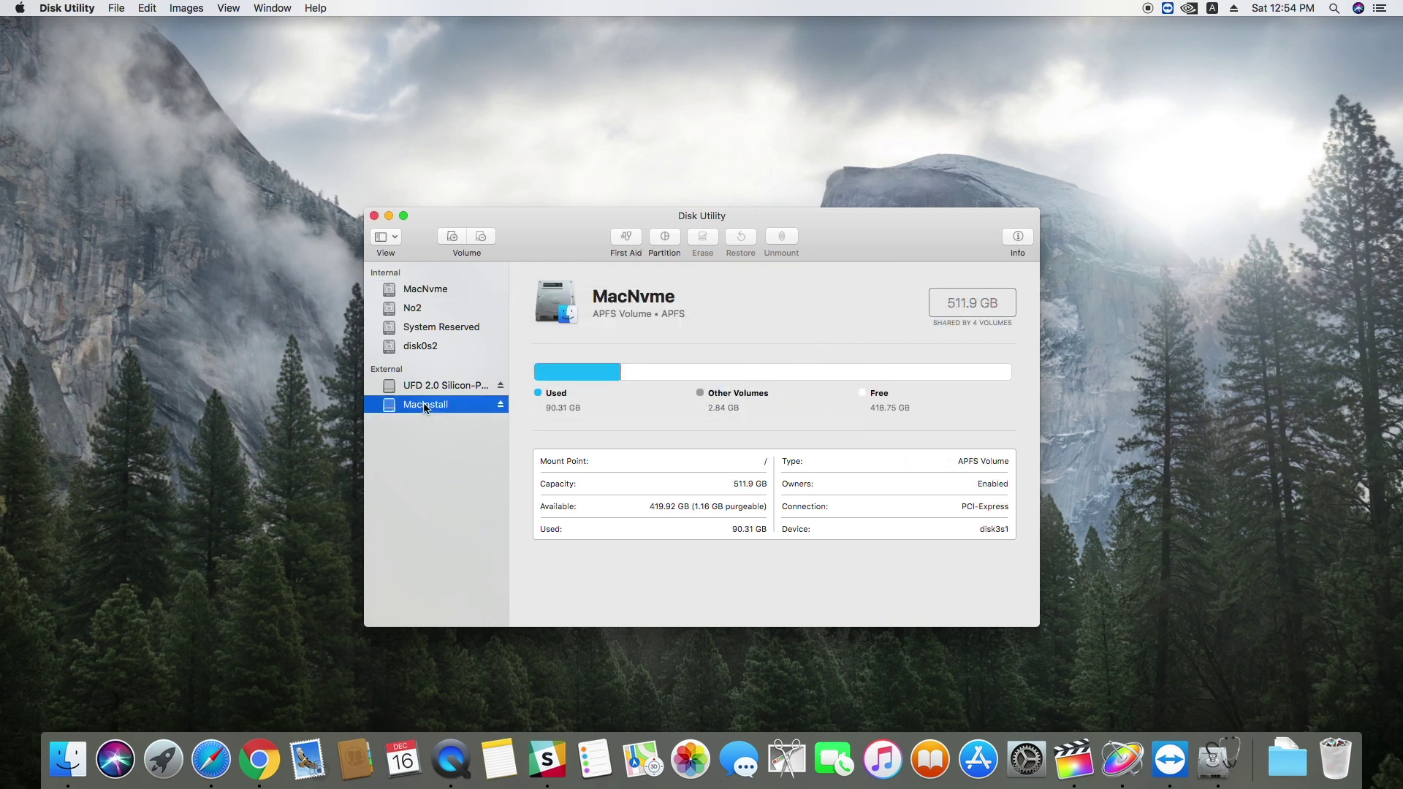
click(374, 216)
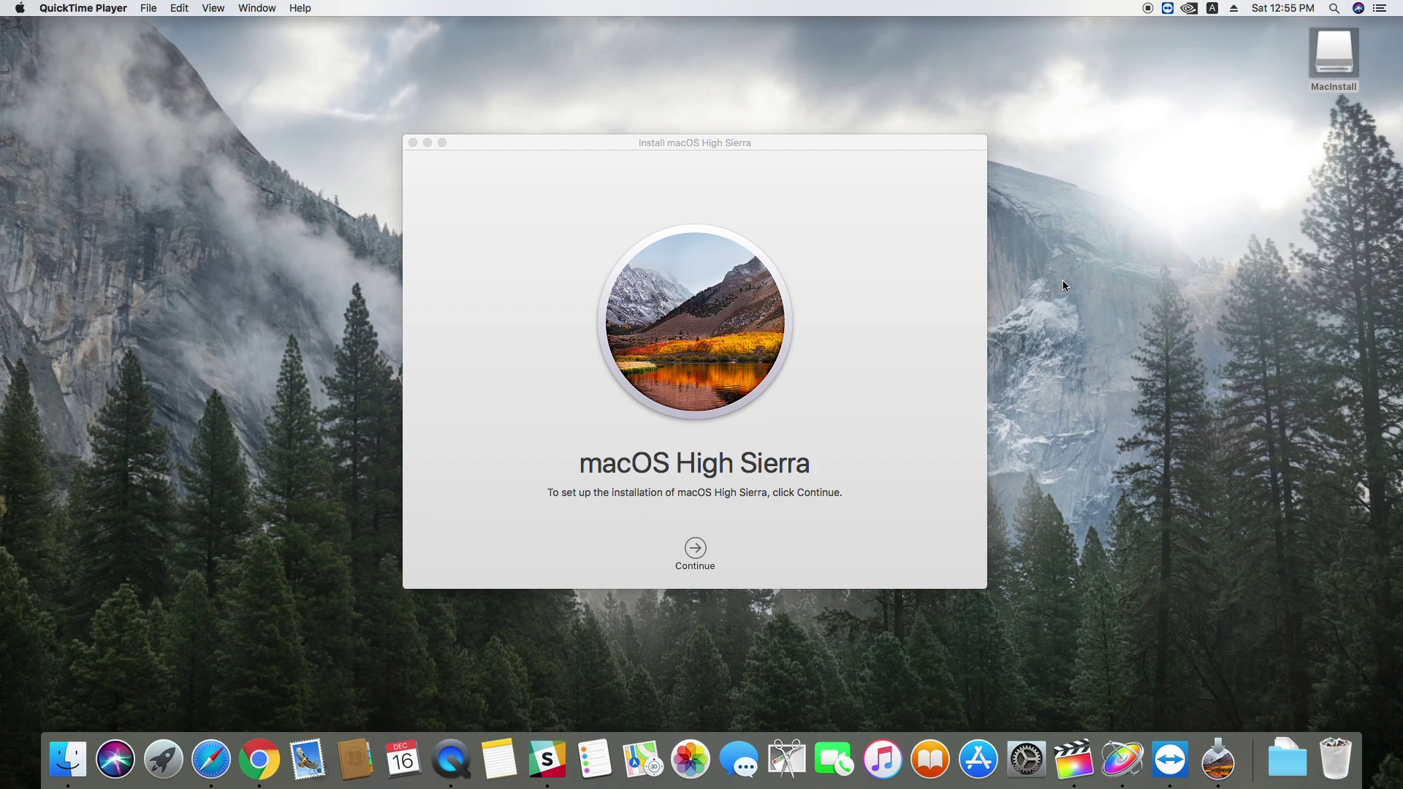
Minimize the Install macOS High Sierra window and reposition the UniBeast volume on the desktop.
drag(245, 79, 1188, 695)
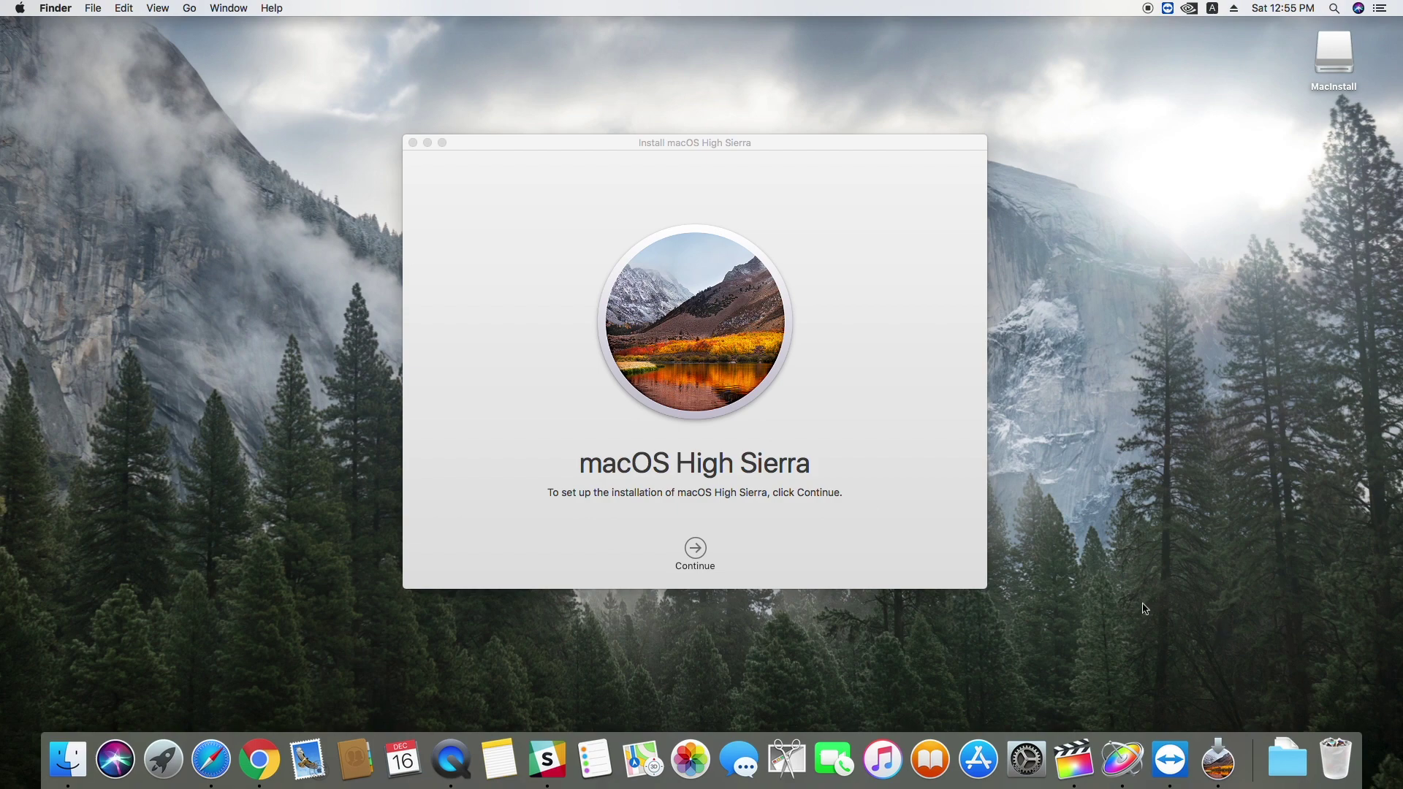
click(428, 144)
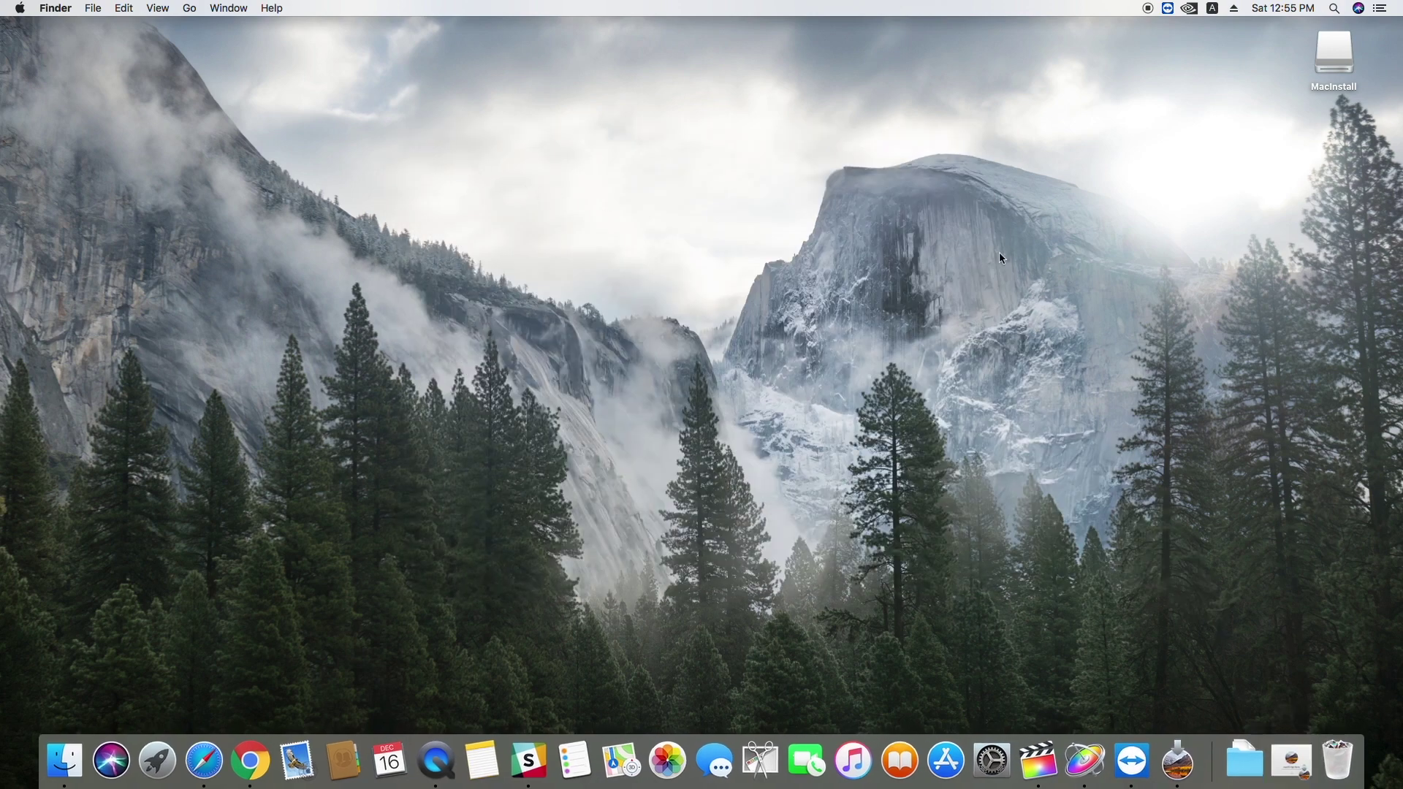
drag(1342, 179, 1144, 147)
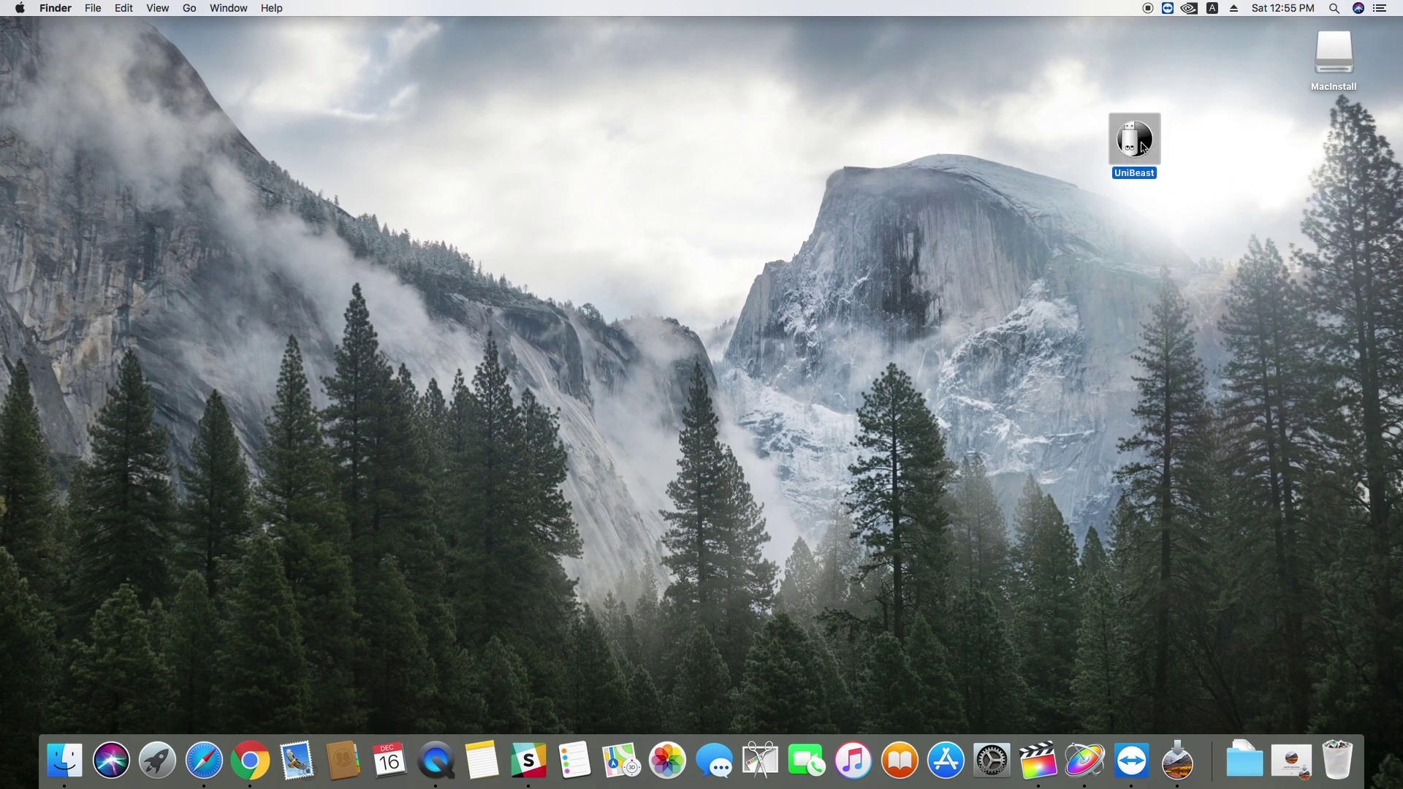
Open UniBeast, select MacInstall as destination and High Sierra as the OS to install.
double_click(1144, 147)
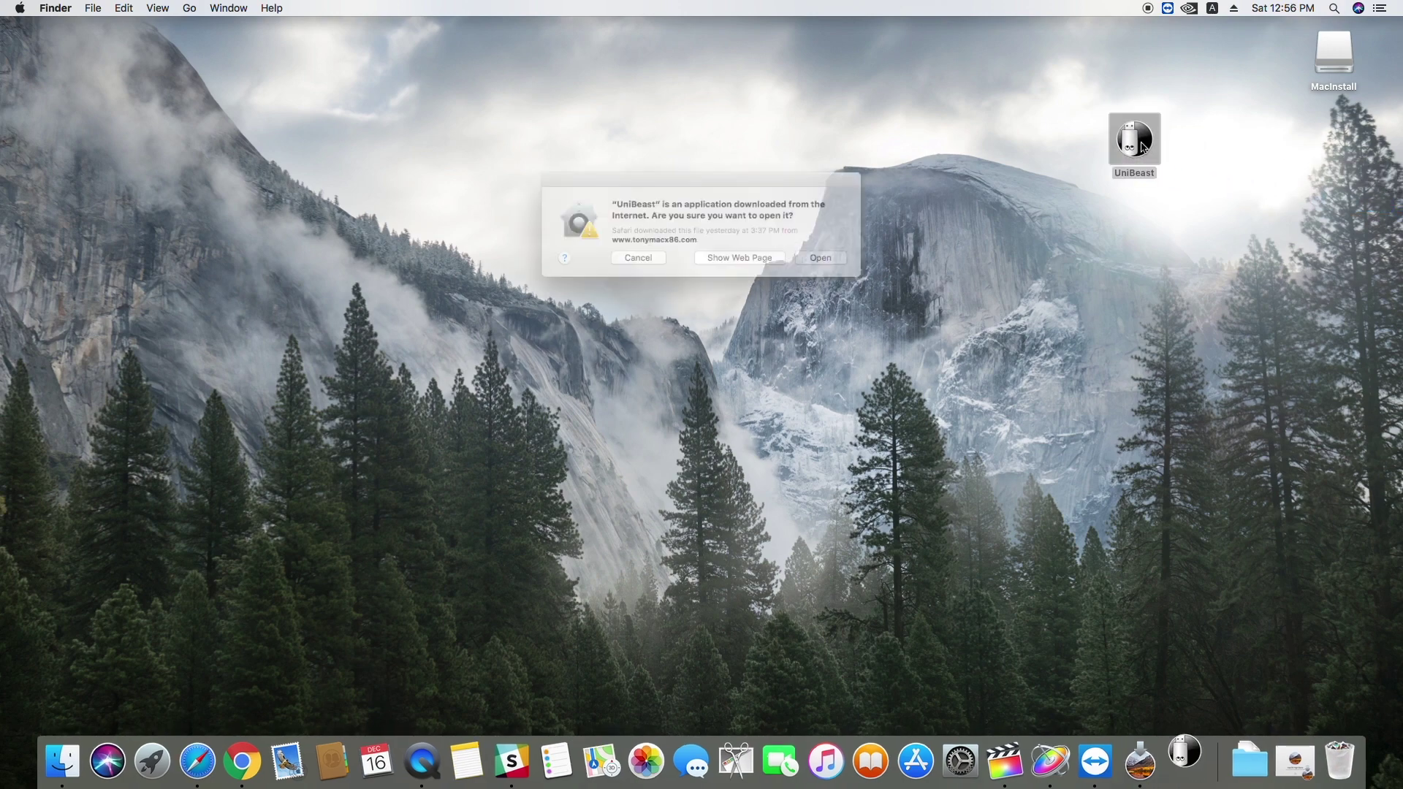
click(842, 261)
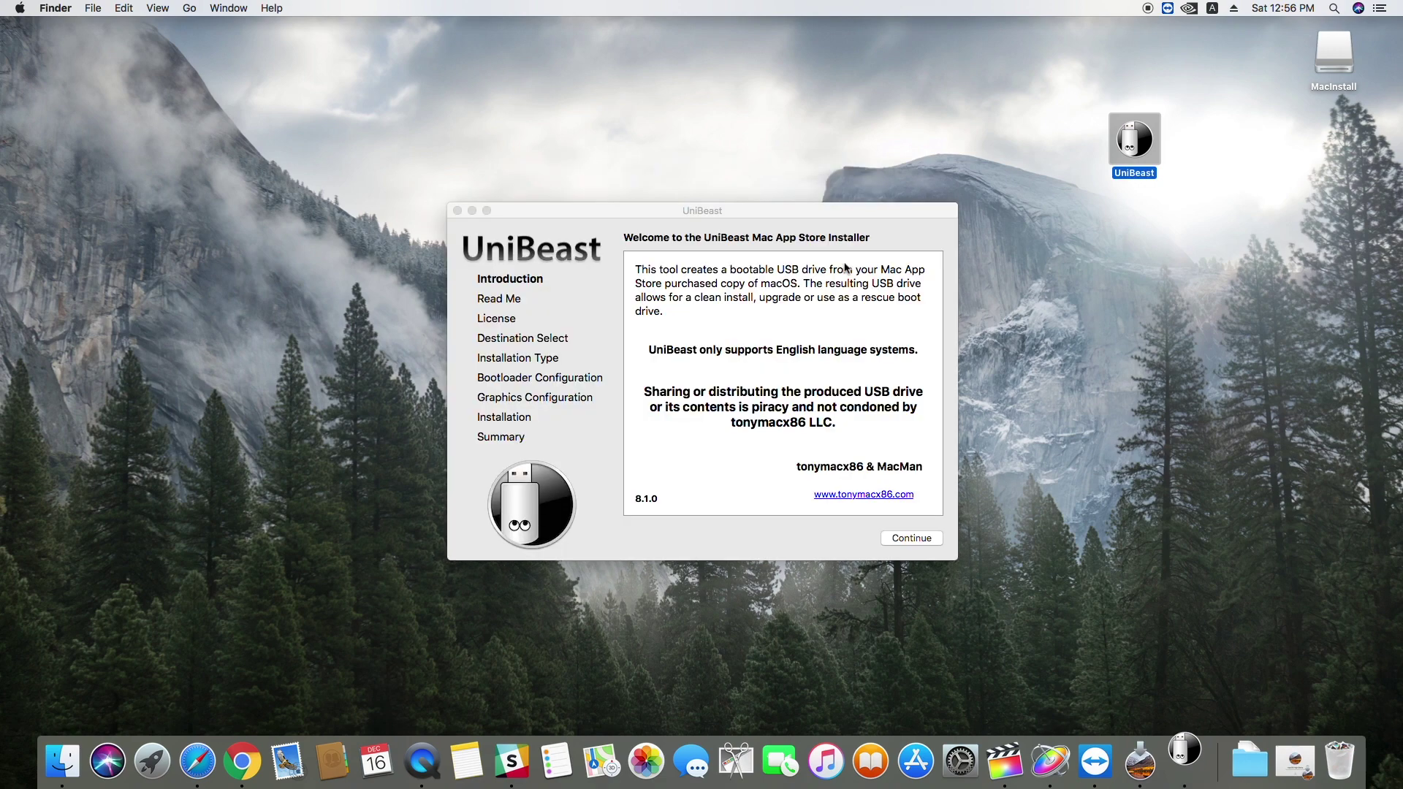
click(914, 539)
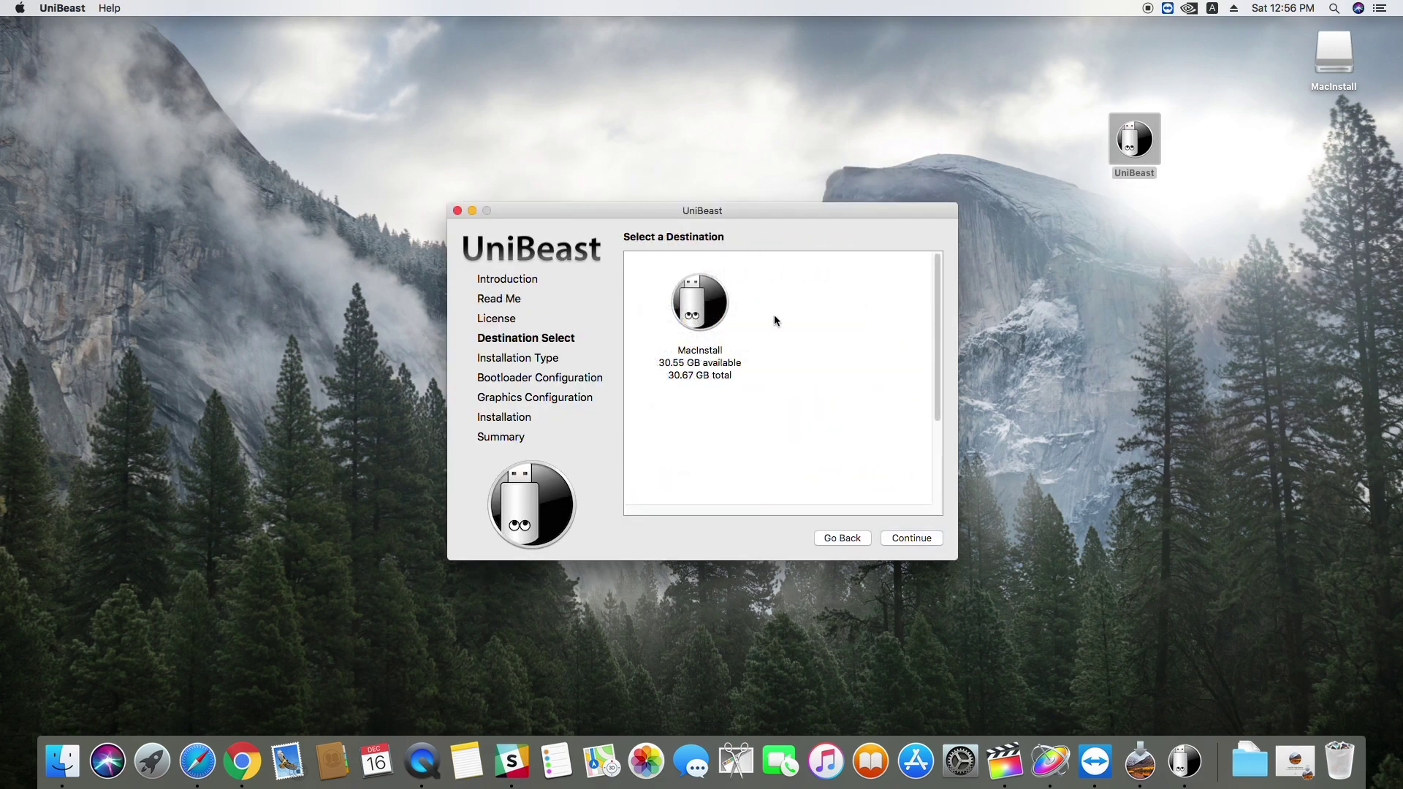
click(700, 303)
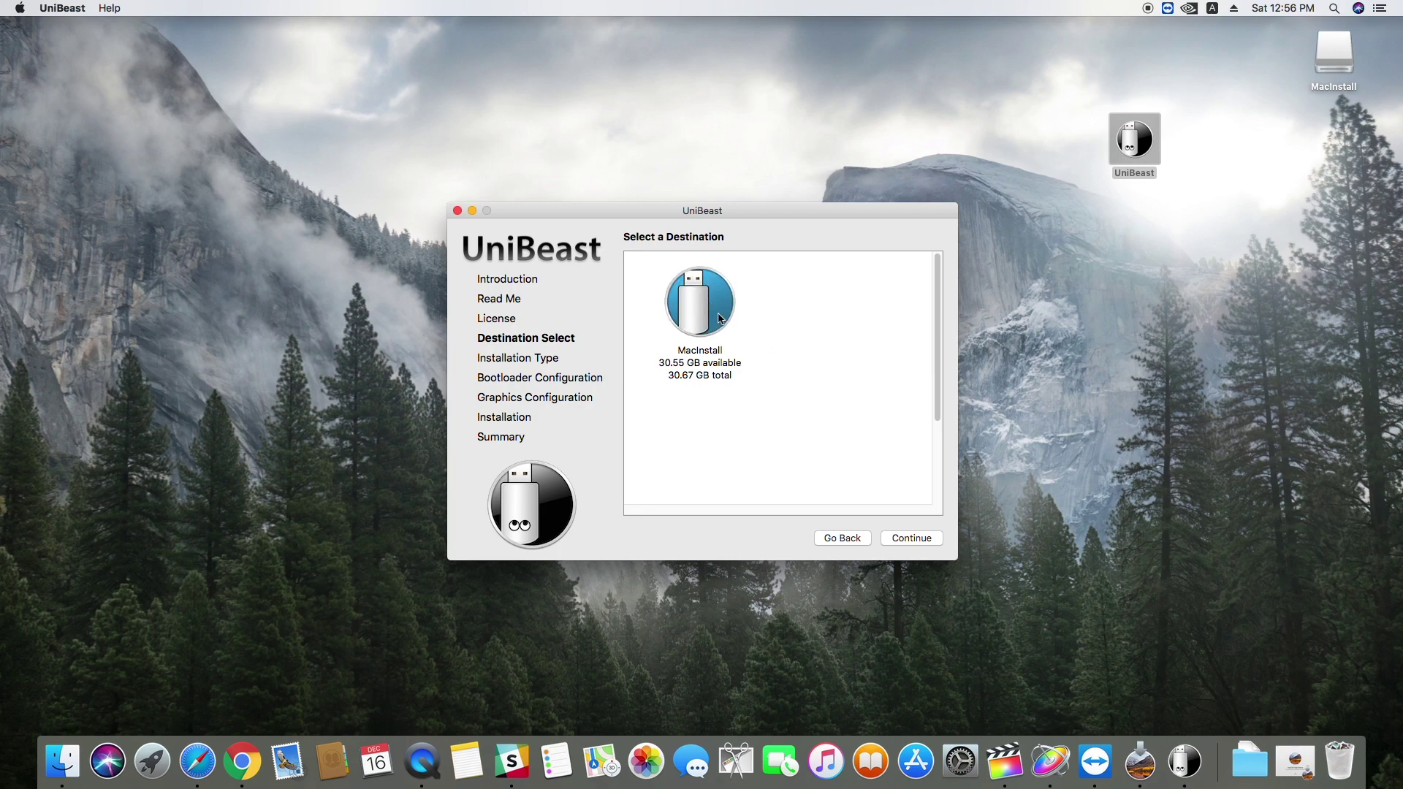
click(908, 537)
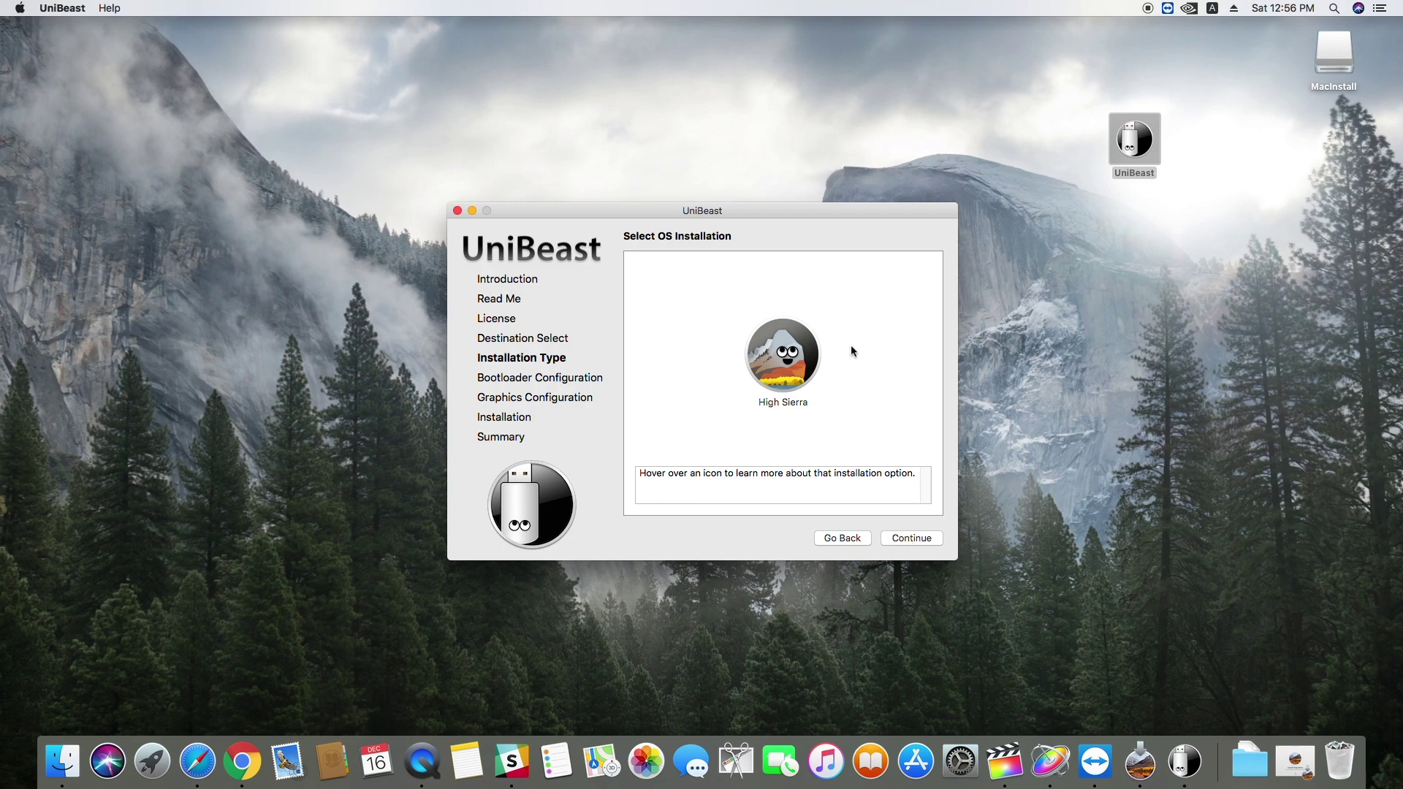
click(733, 401)
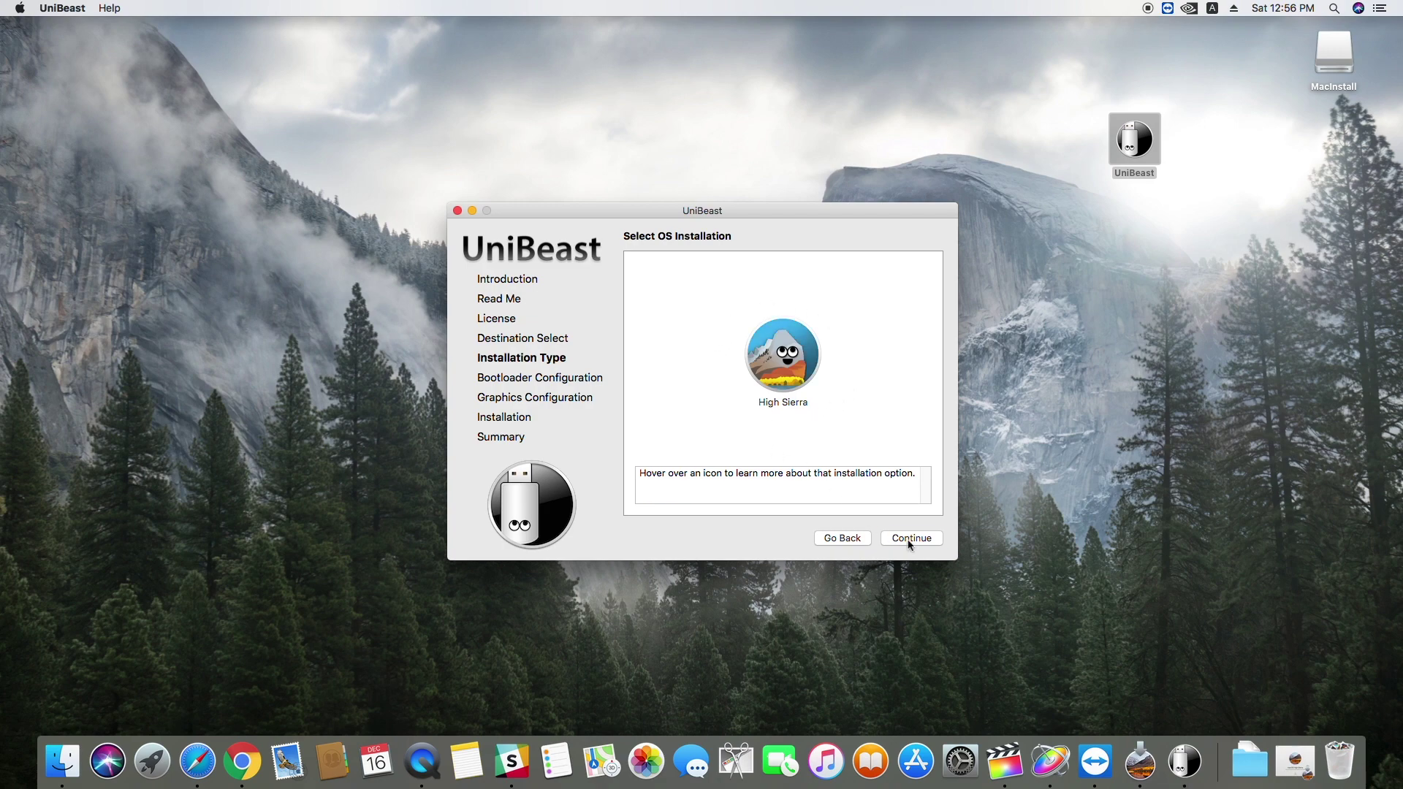
click(909, 541)
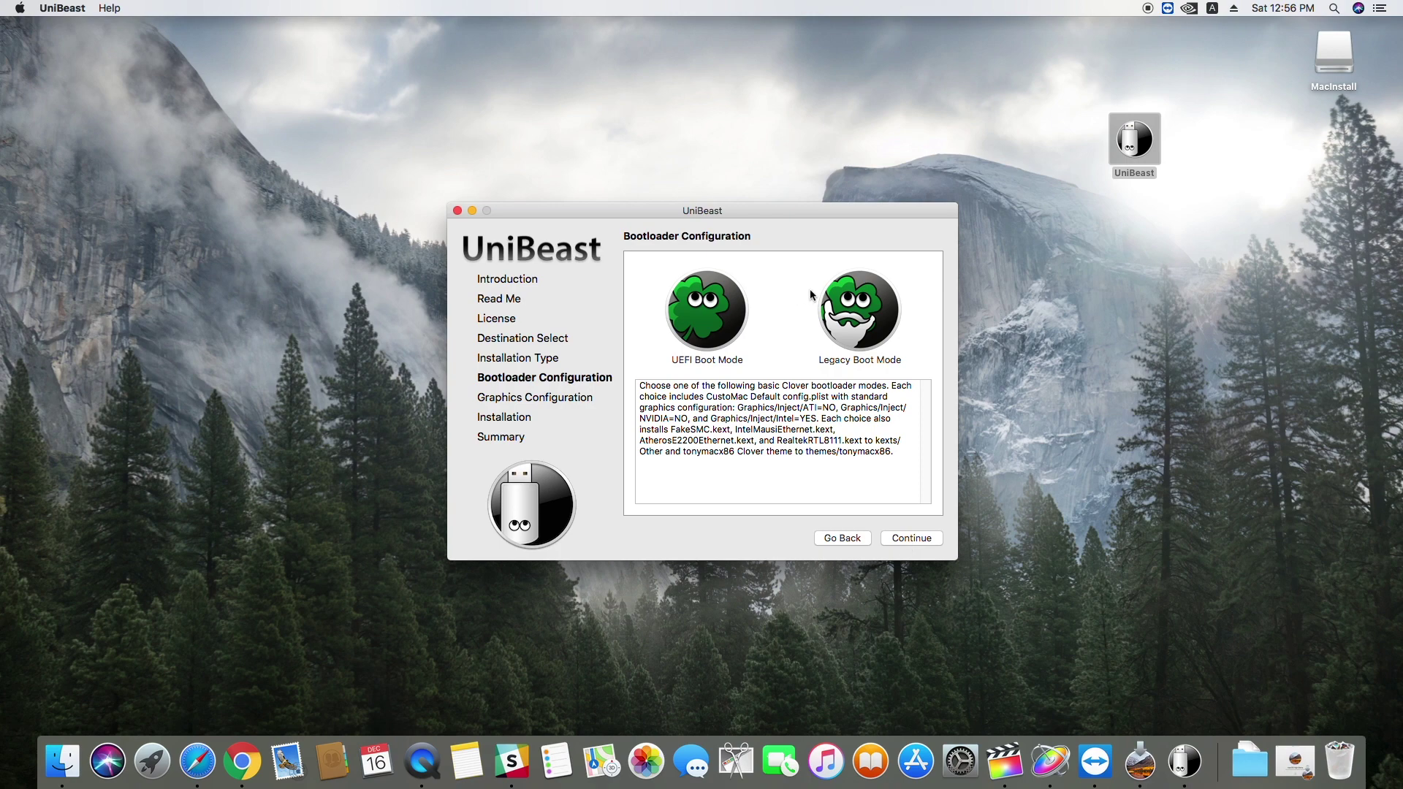
Choose UEFI Boot Mode with Inject NVIDIA and build the installer onto MacInstall.
click(738, 324)
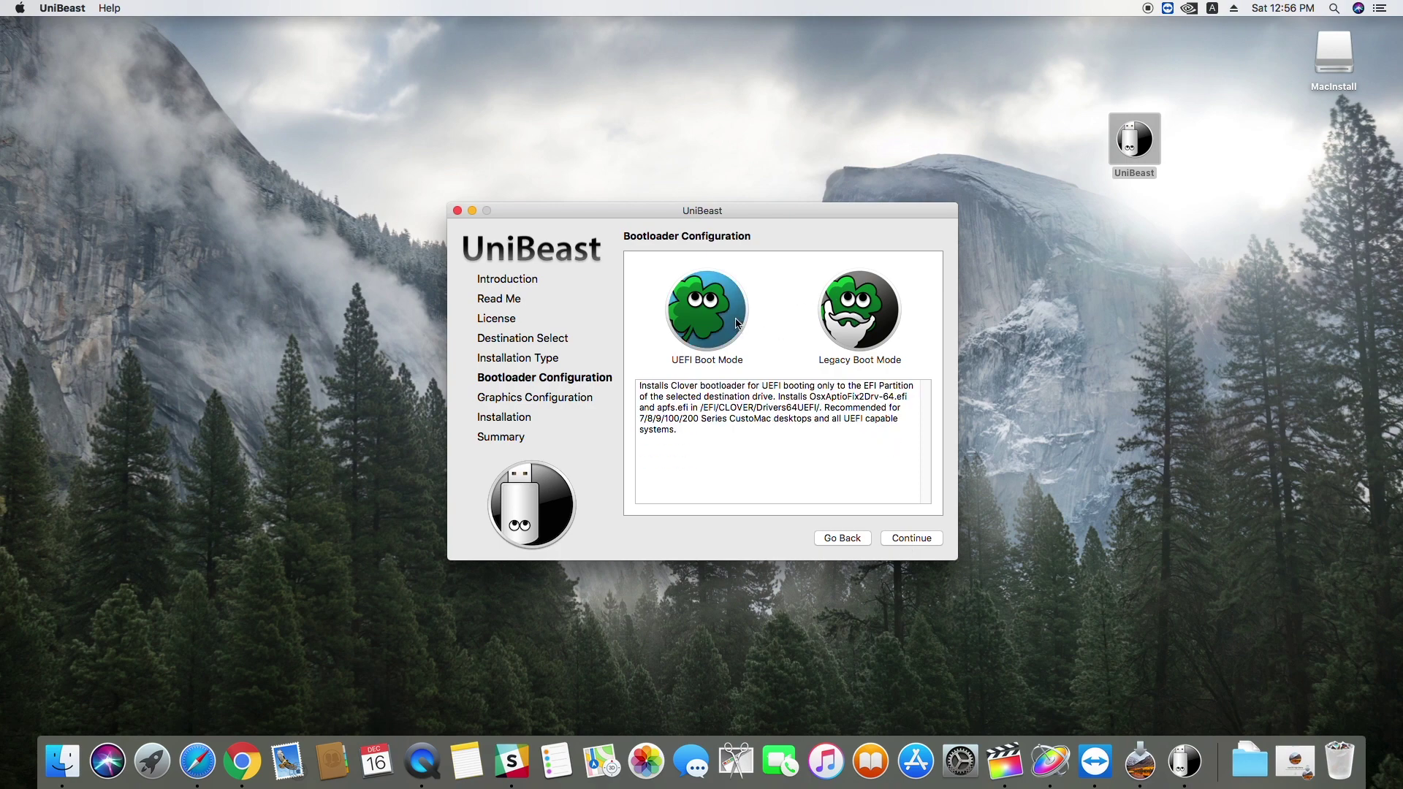
click(910, 539)
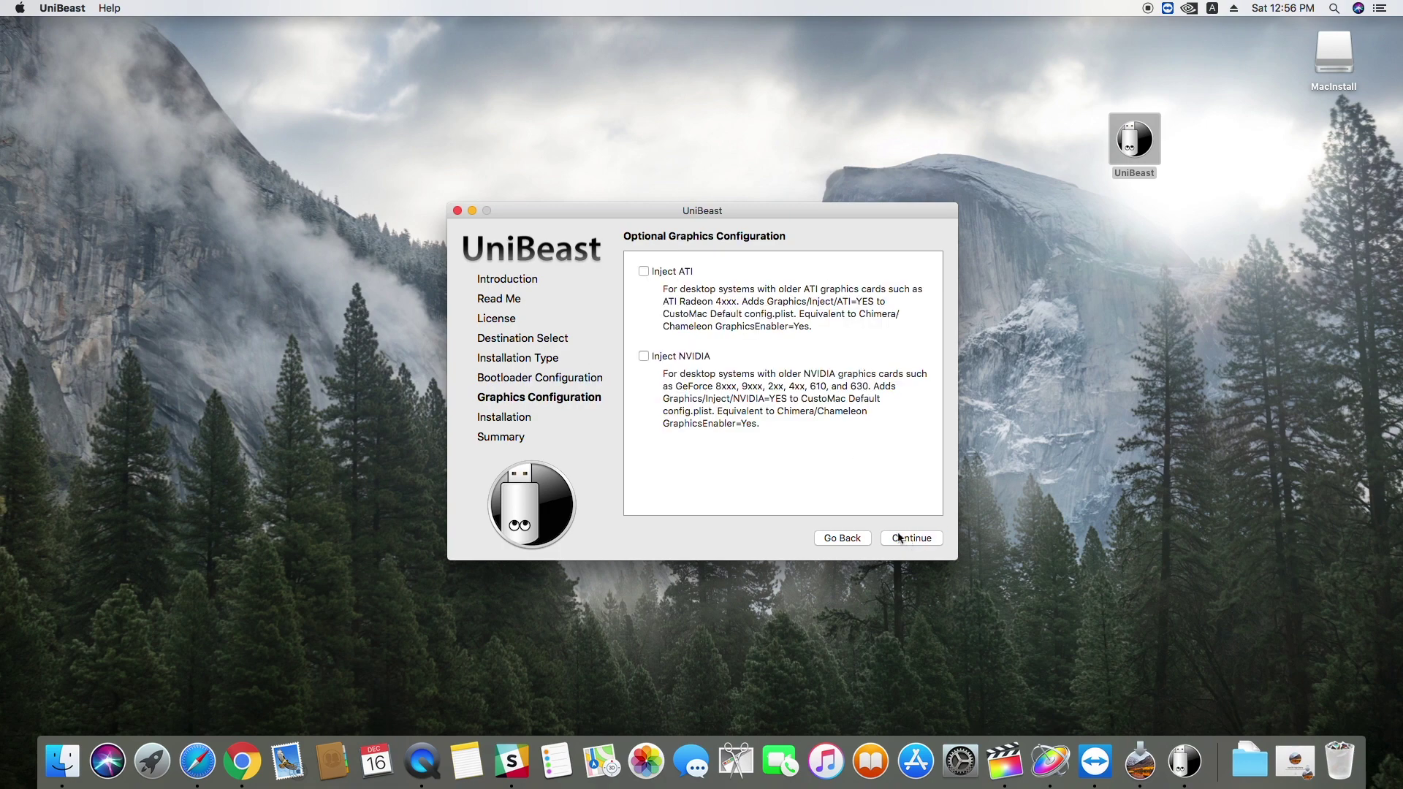
click(641, 357)
click(905, 539)
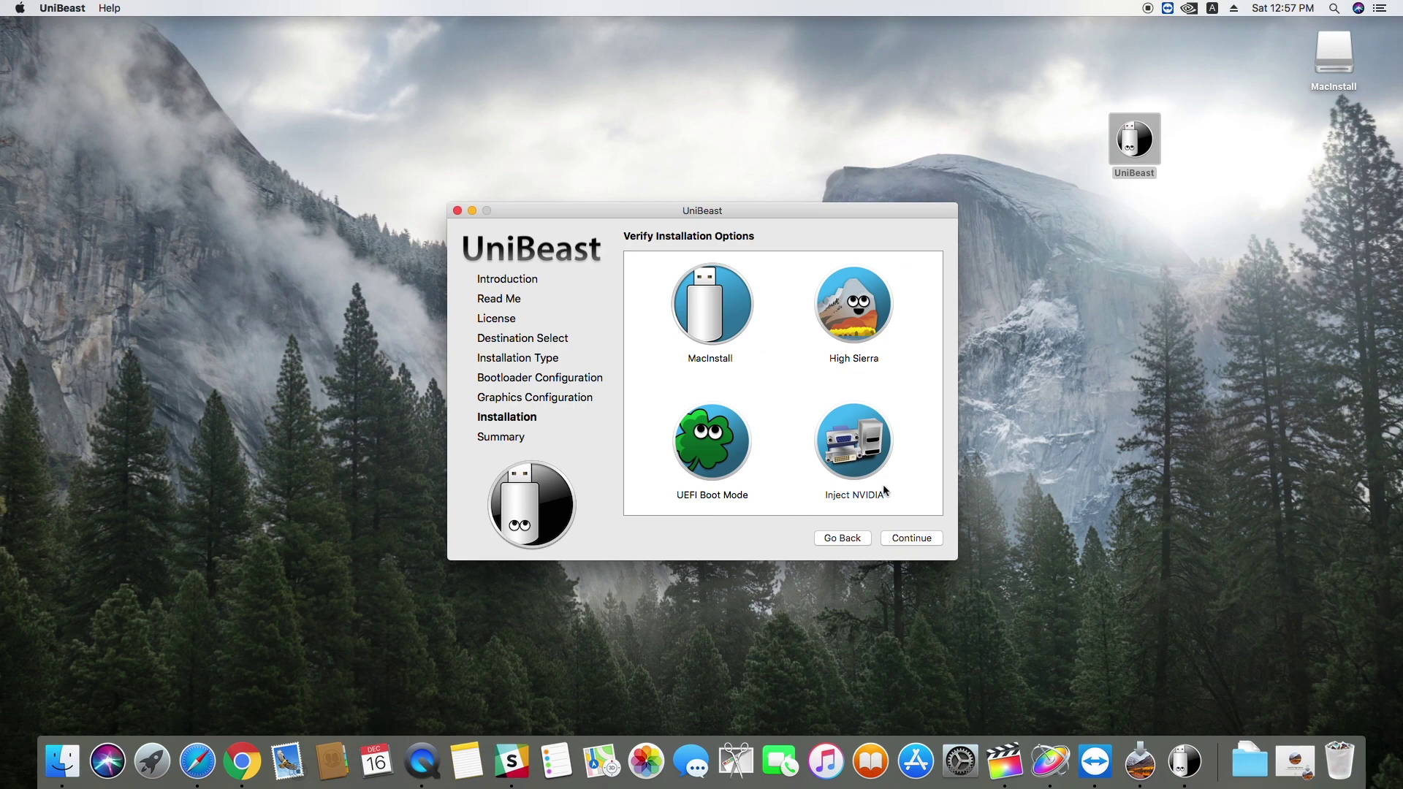
click(916, 541)
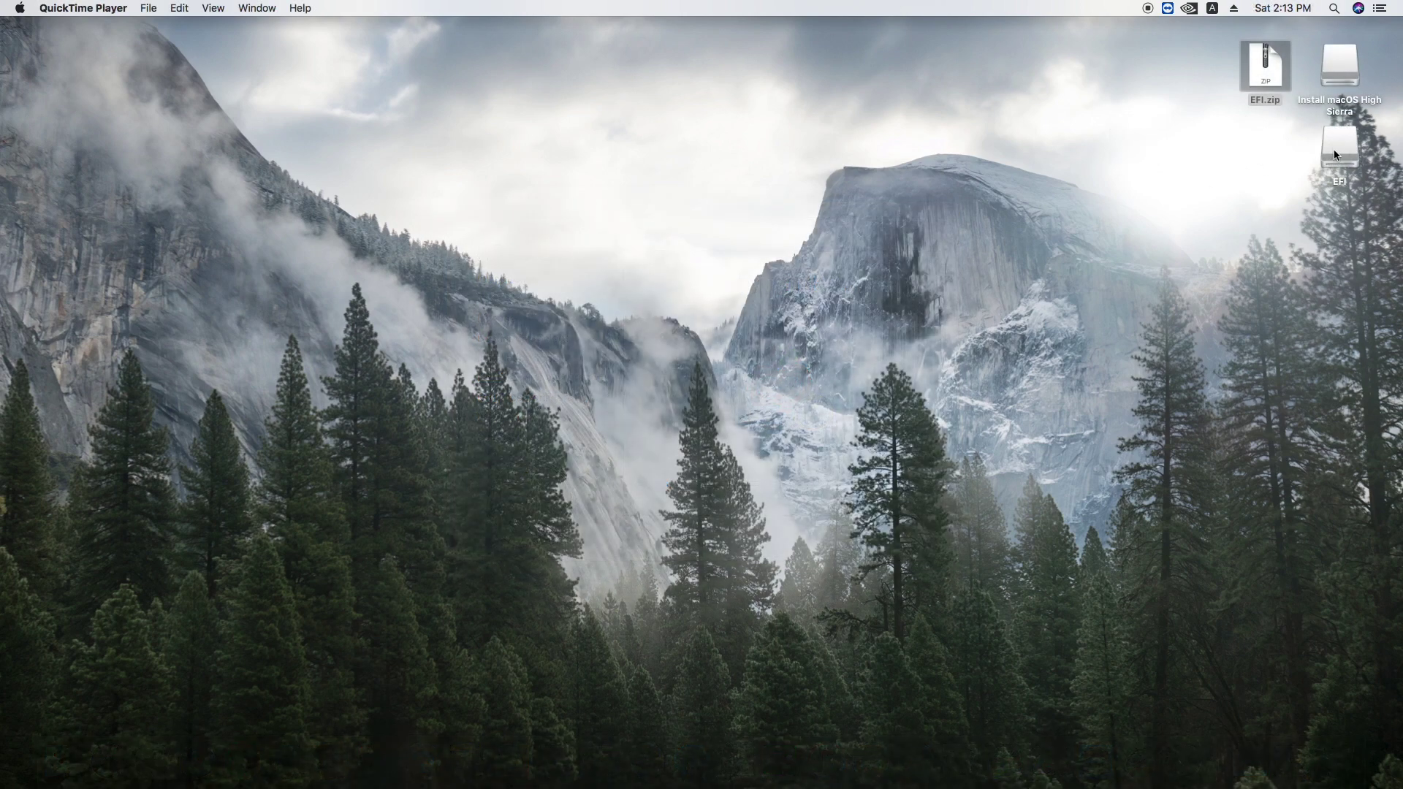
Move the existing EFI folder on the EFI drive to the Trash.
double_click(1335, 149)
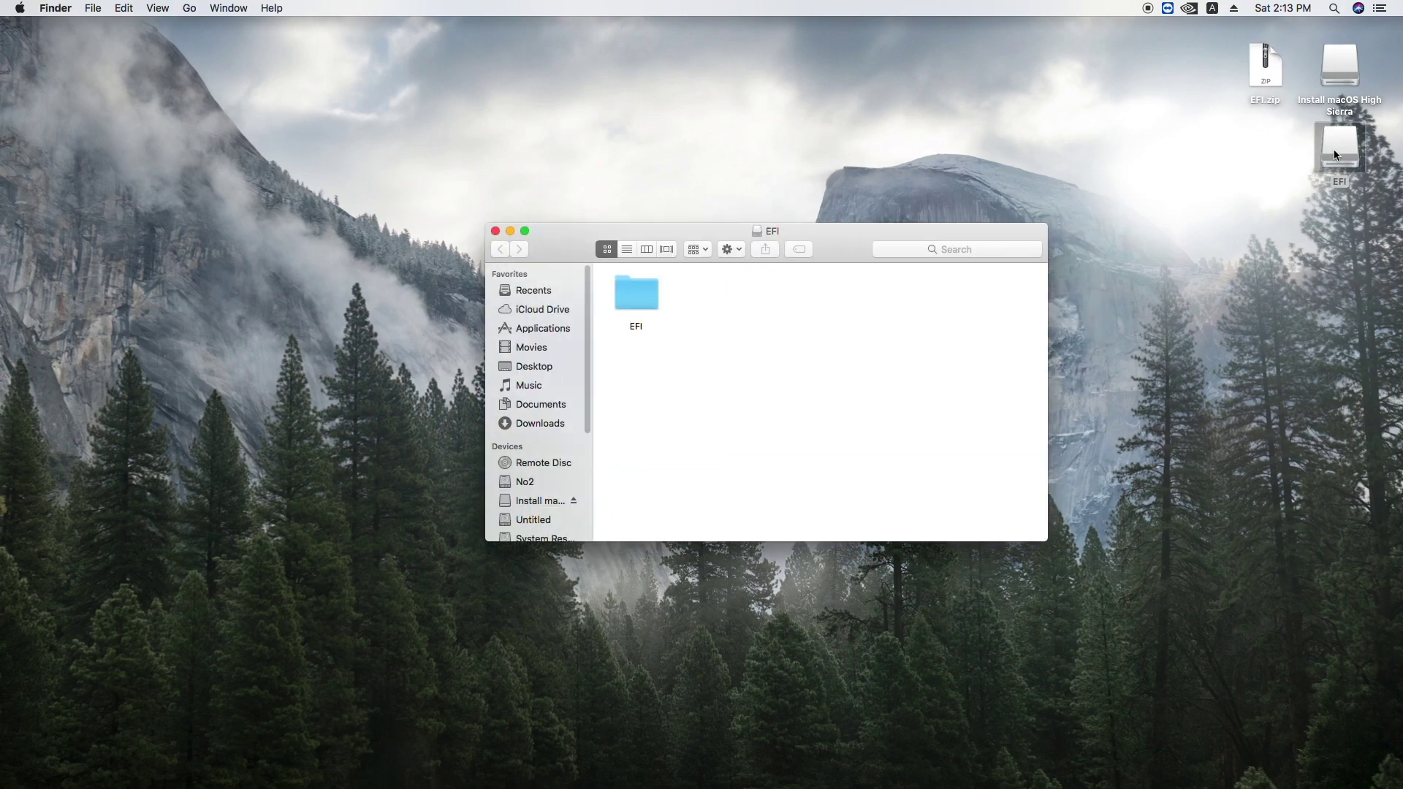
click(637, 294)
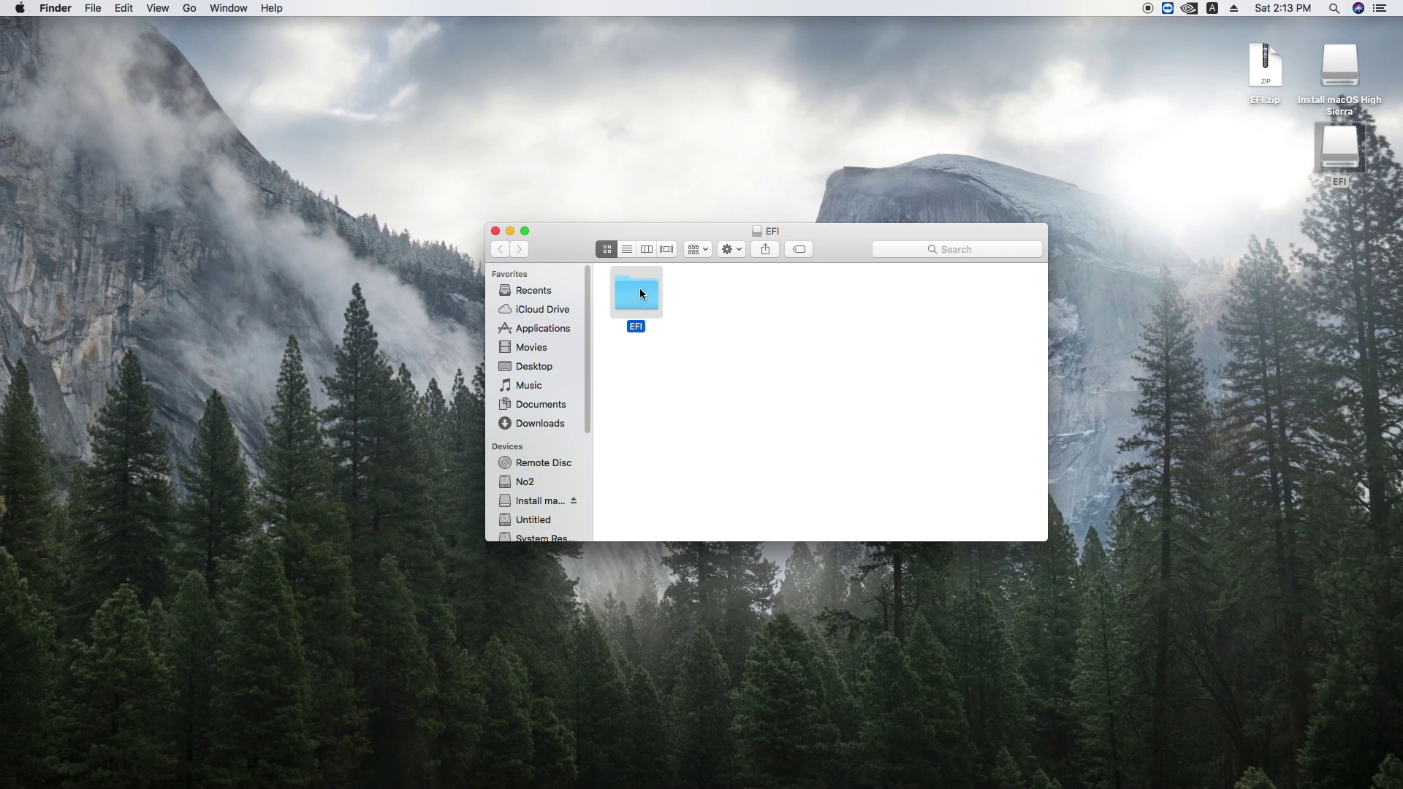
right_click(629, 294)
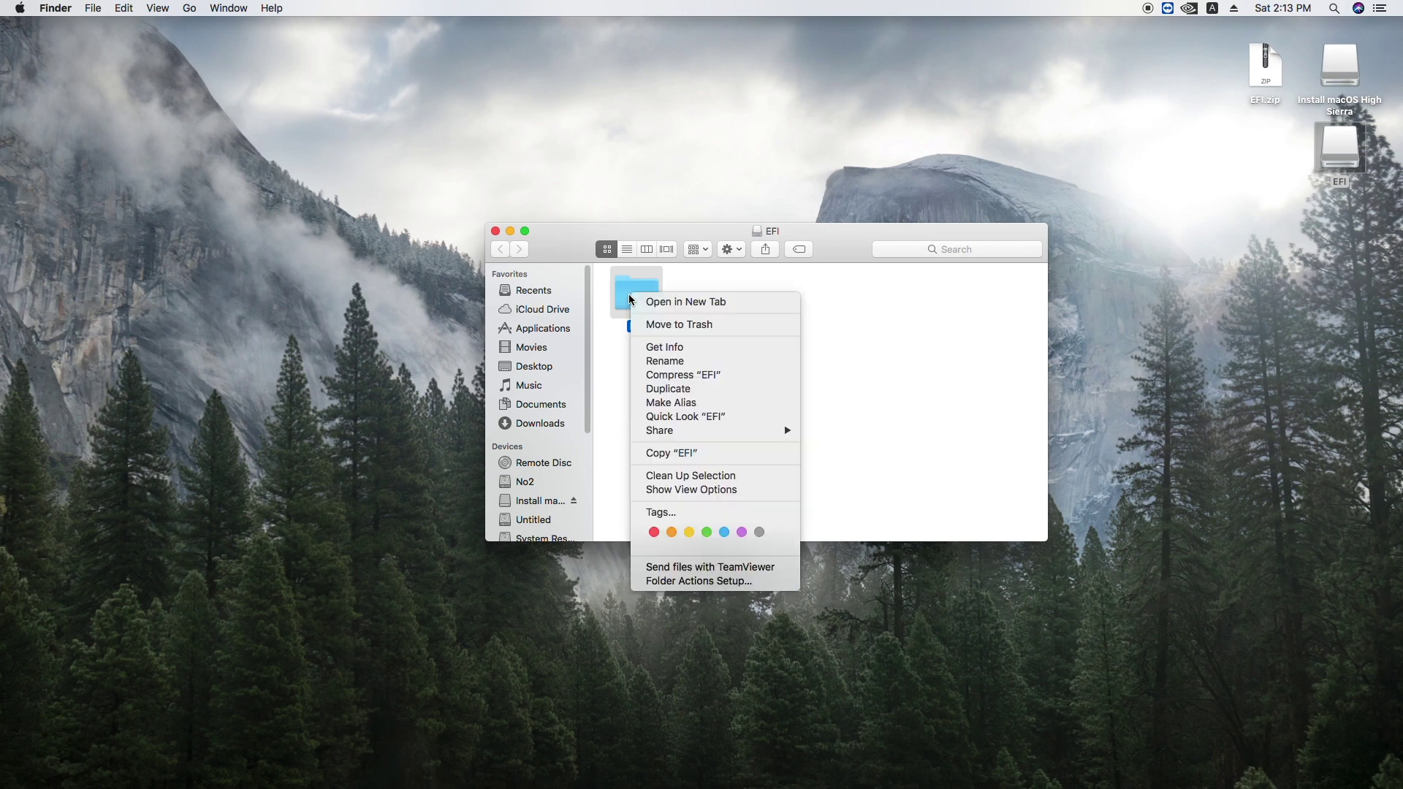
click(650, 326)
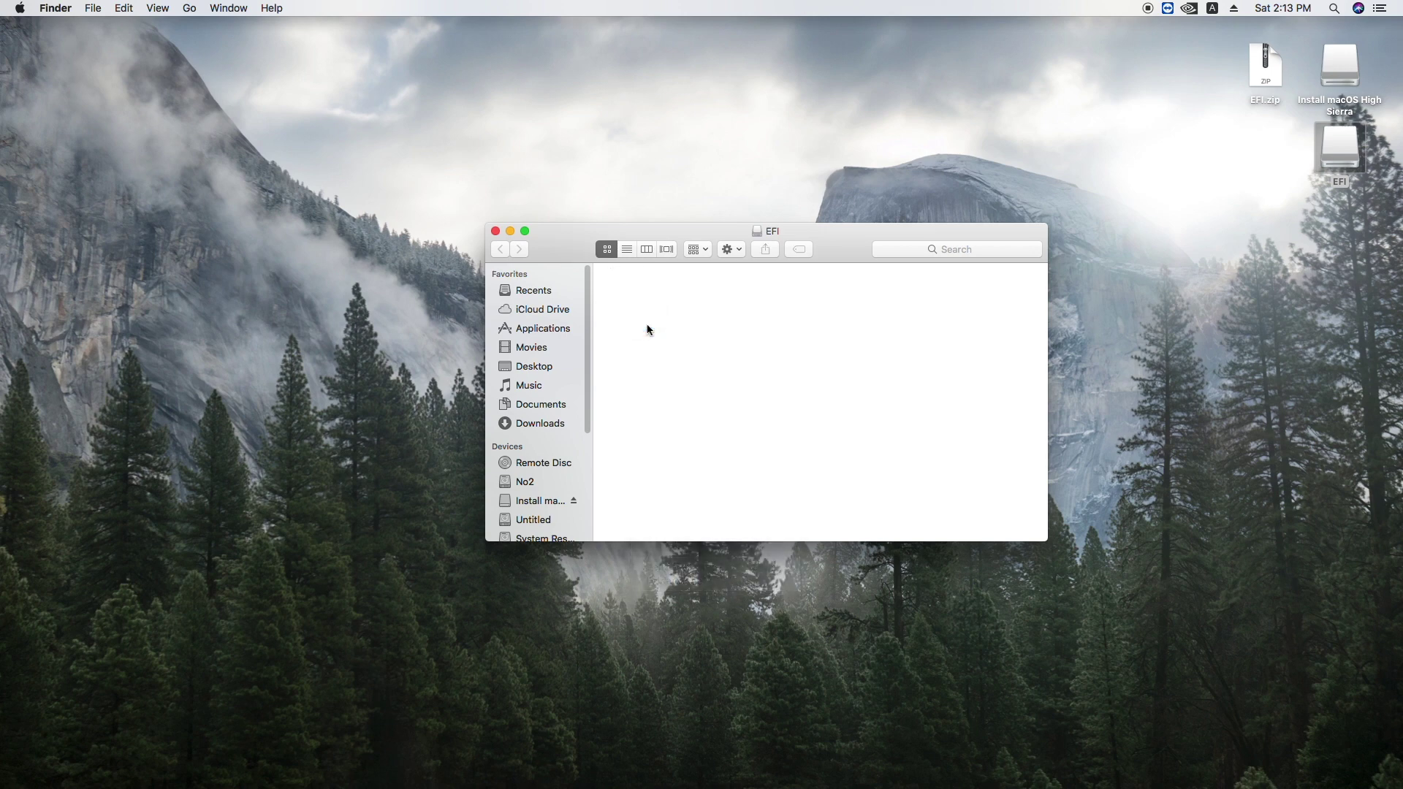
Extract EFI.zip and drag the new EFI folder onto the EFI drive.
double_click(1269, 67)
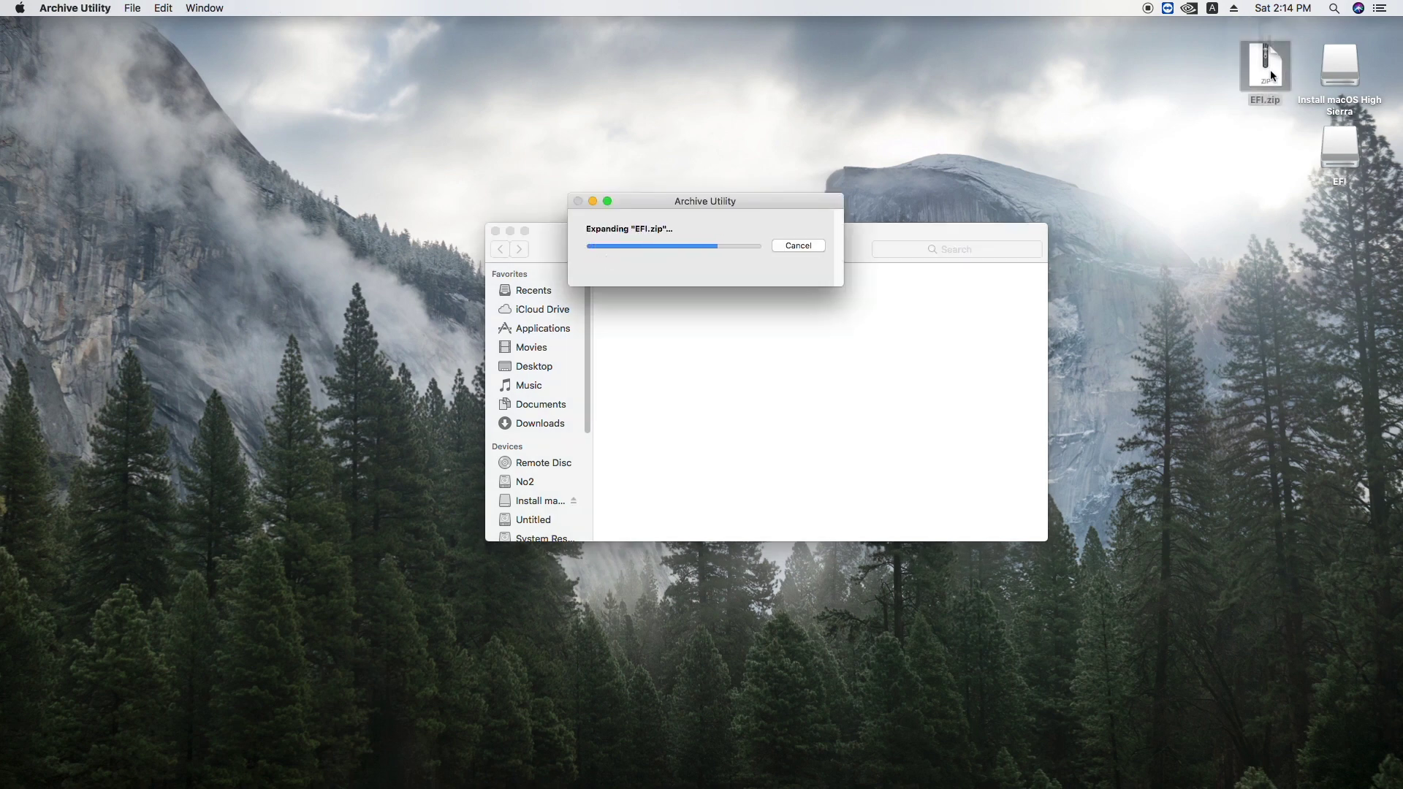
drag(1296, 86, 880, 341)
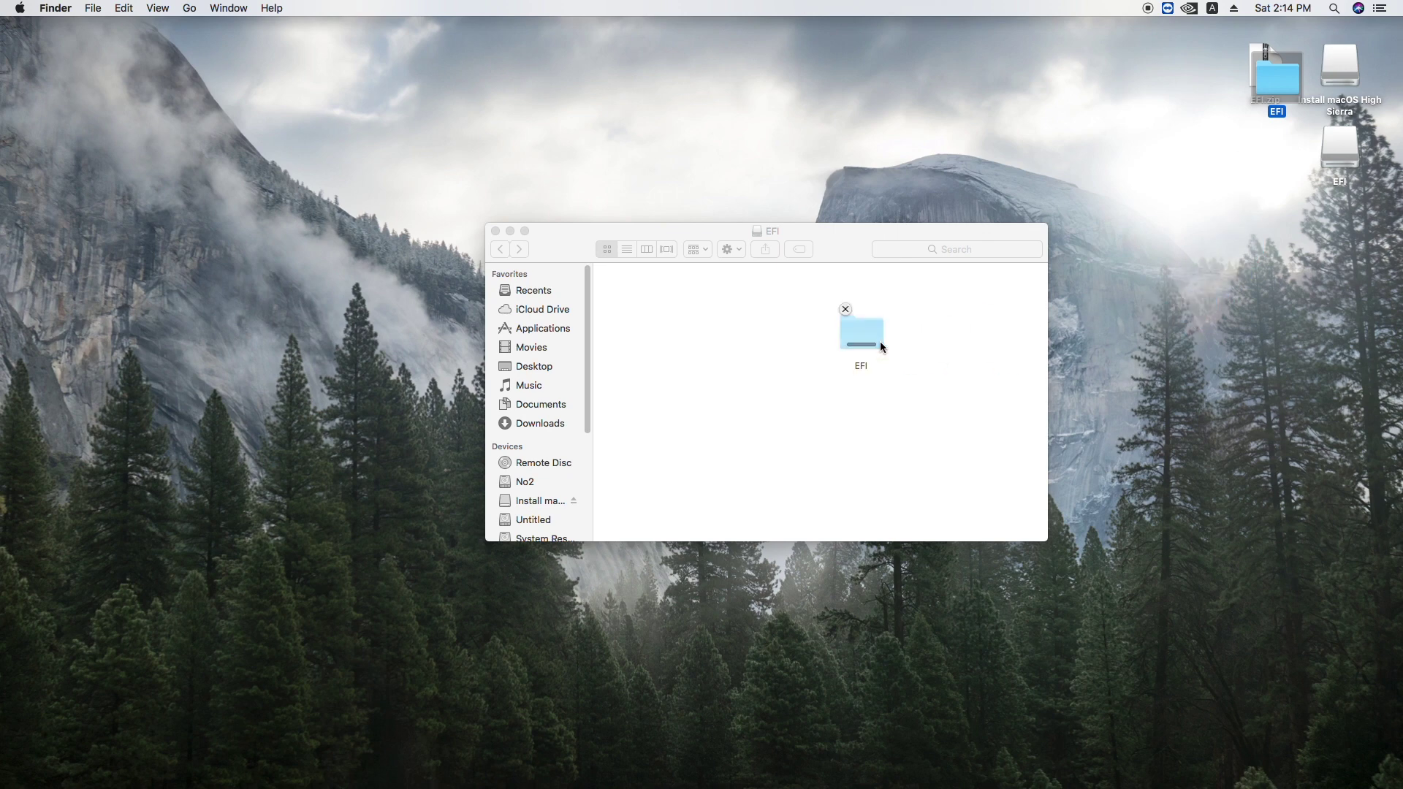